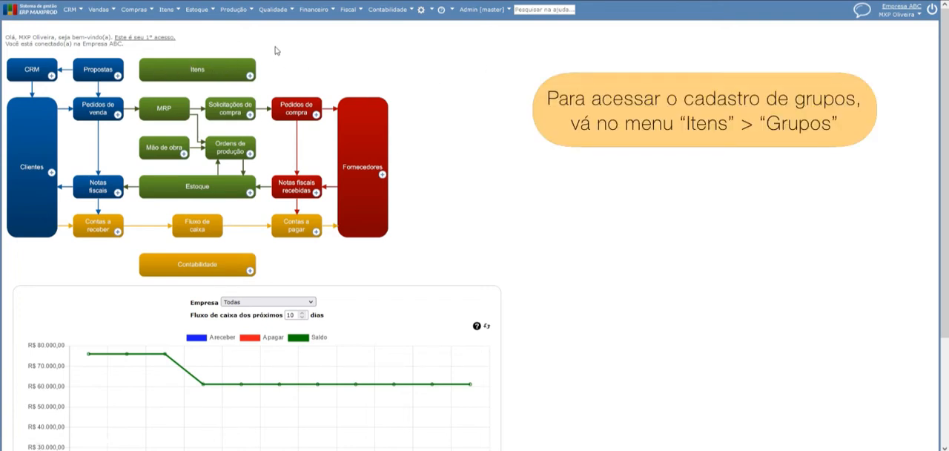
# Open the item groups list, edit the MESAS group and show its group parameters
pyautogui.click(166, 13)
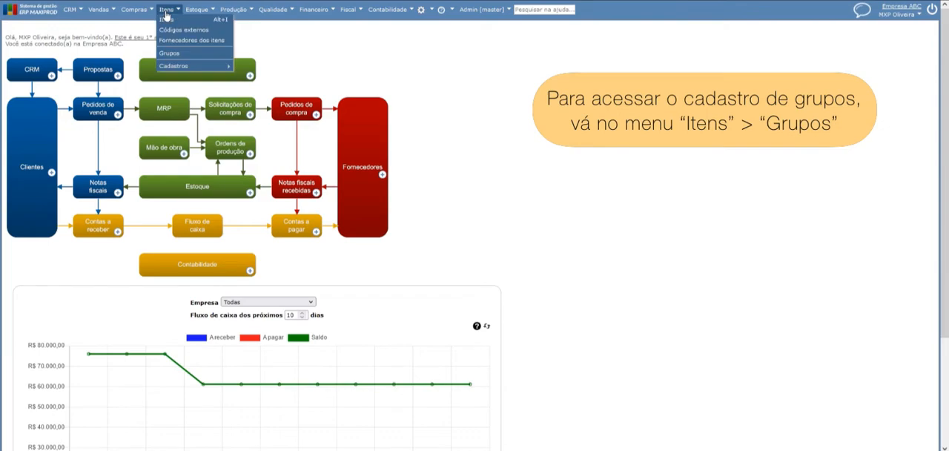
pyautogui.click(170, 54)
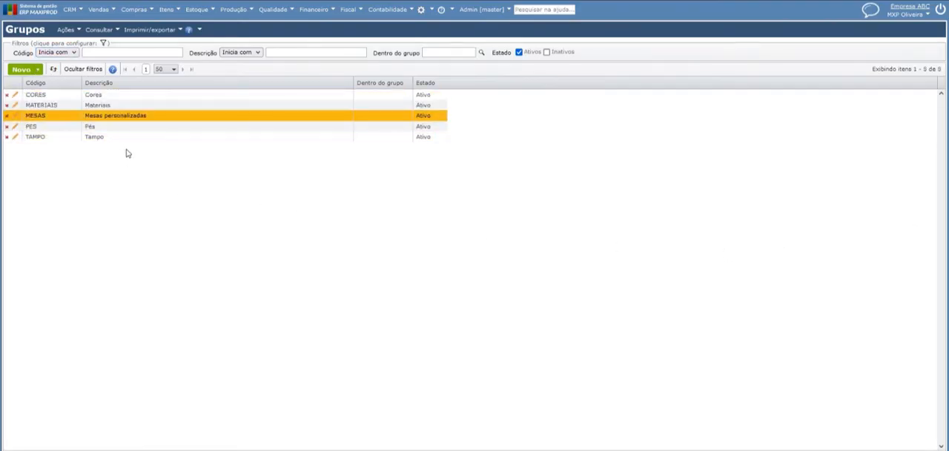
pyautogui.doubleClick(39, 119)
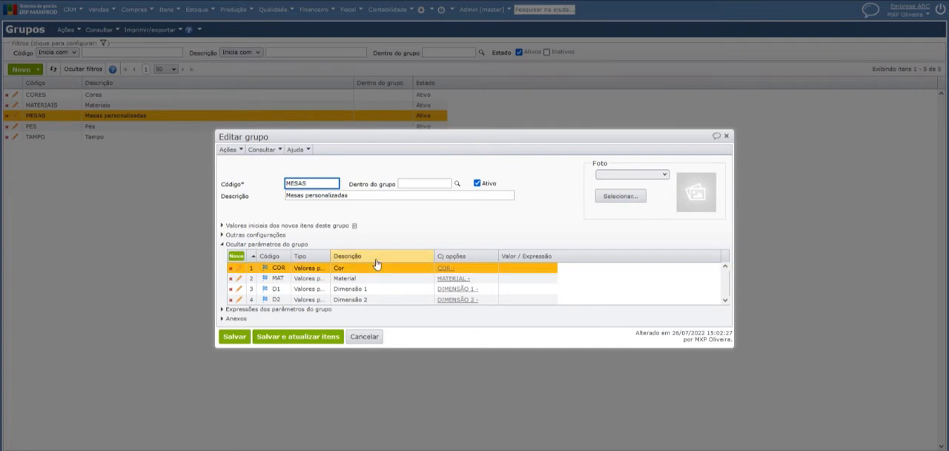
pyautogui.click(258, 272)
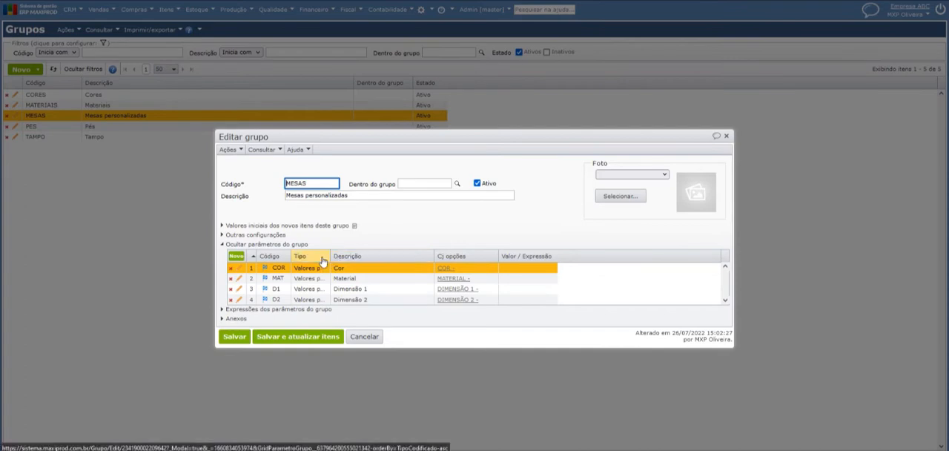
pyautogui.click(271, 245)
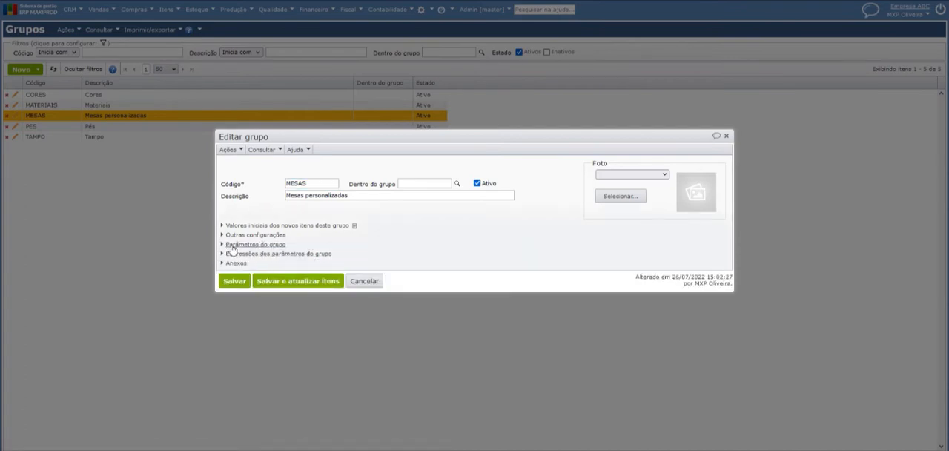
pyautogui.click(272, 245)
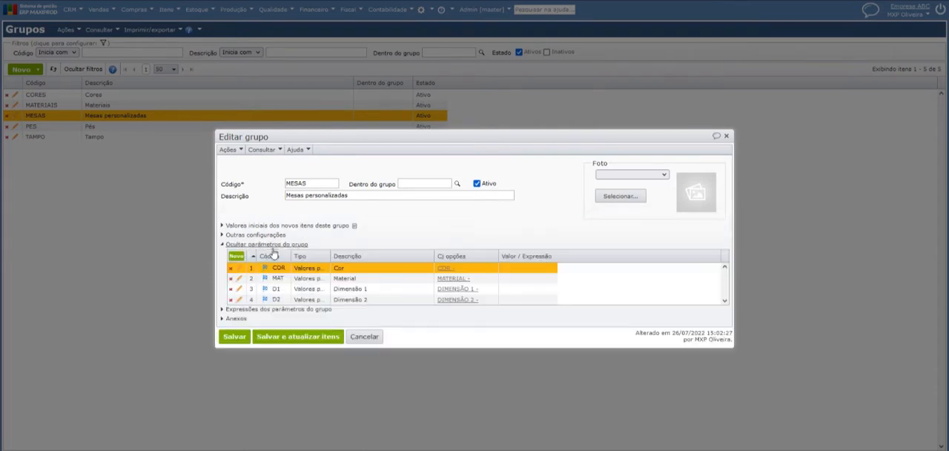
# Start a new parameter in the MESAS group with code P1 and description "Parâmetro 1", without marking it as an identifier
pyautogui.click(236, 256)
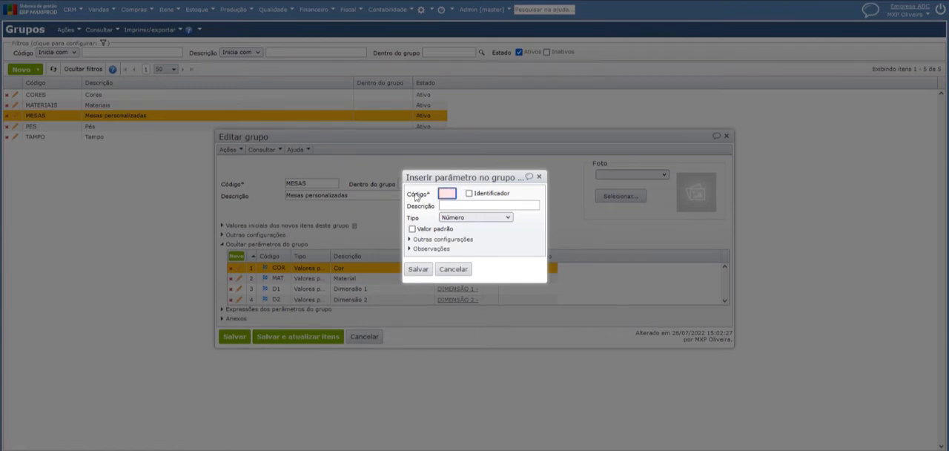
pyautogui.moveTo(418, 198)
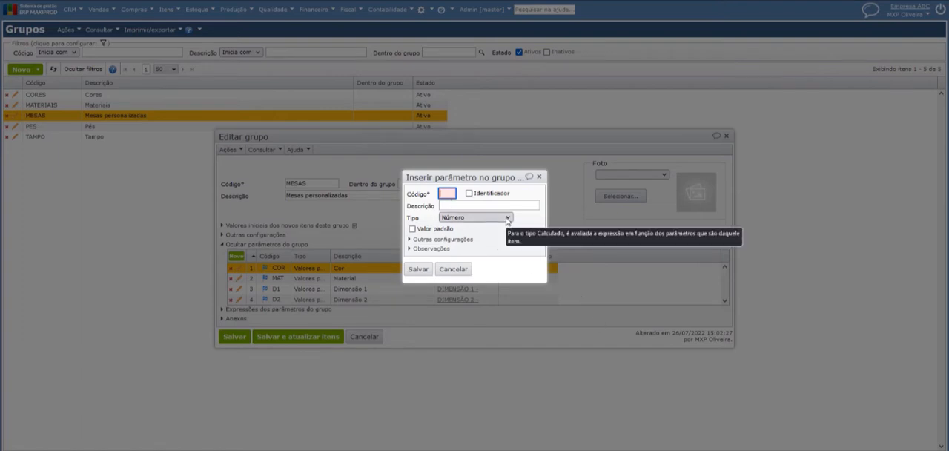
pyautogui.write('P1')
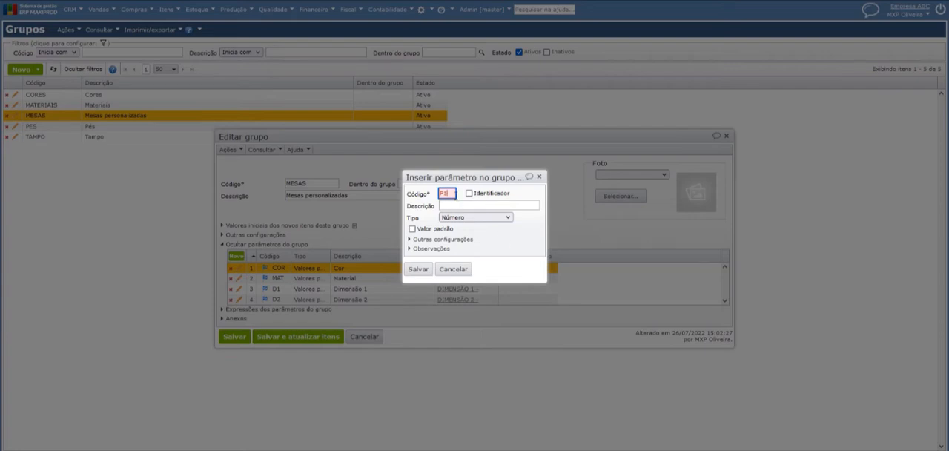
pyautogui.click(483, 192)
pyautogui.click(483, 192)
pyautogui.click(470, 194)
pyautogui.click(462, 209)
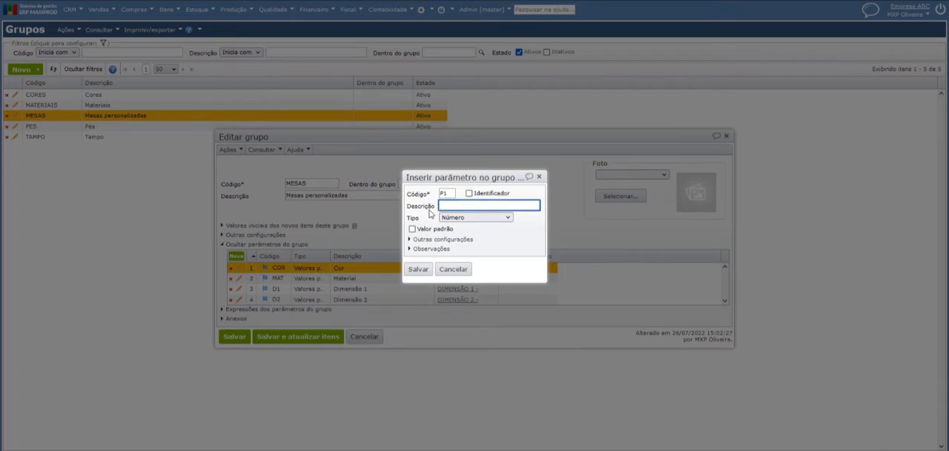
pyautogui.write('Par')
pyautogui.write('amet')
# Try the types Valores pré-definidos, Texto and Calculado for the new parameter
pyautogui.click(468, 218)
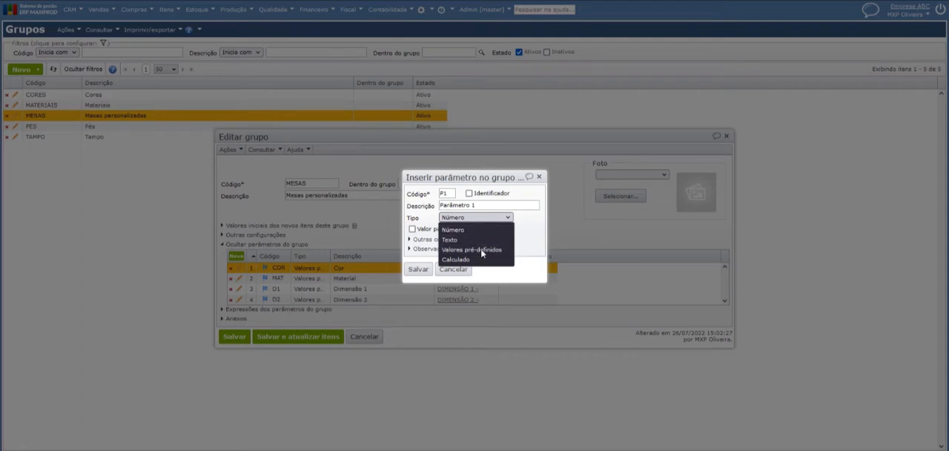
pyautogui.click(481, 250)
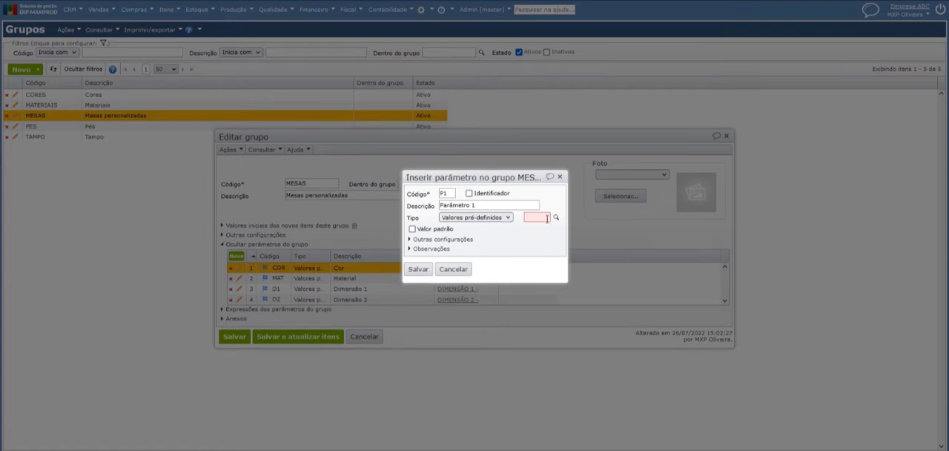
pyautogui.click(503, 218)
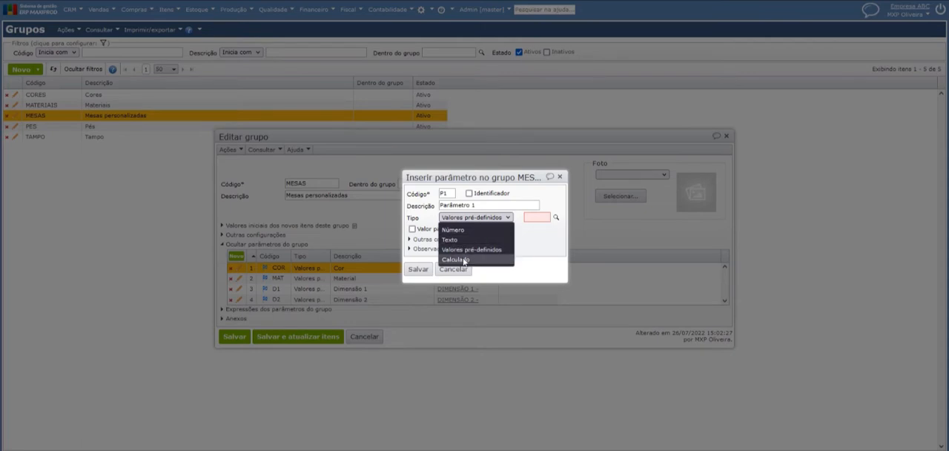
pyautogui.click(470, 239)
pyautogui.click(473, 218)
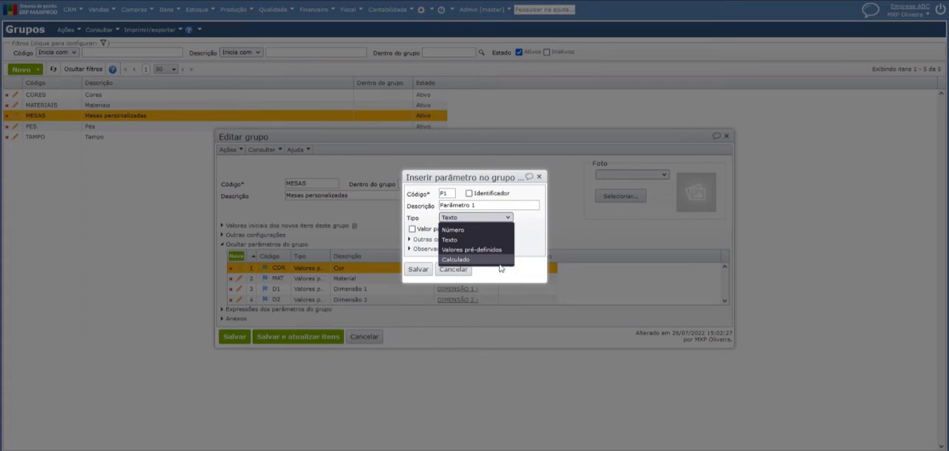
pyautogui.click(500, 262)
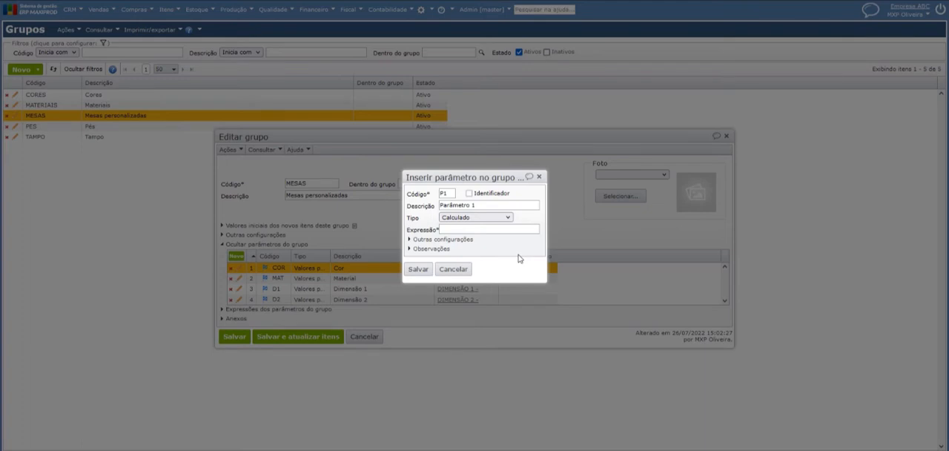
pyautogui.click(466, 232)
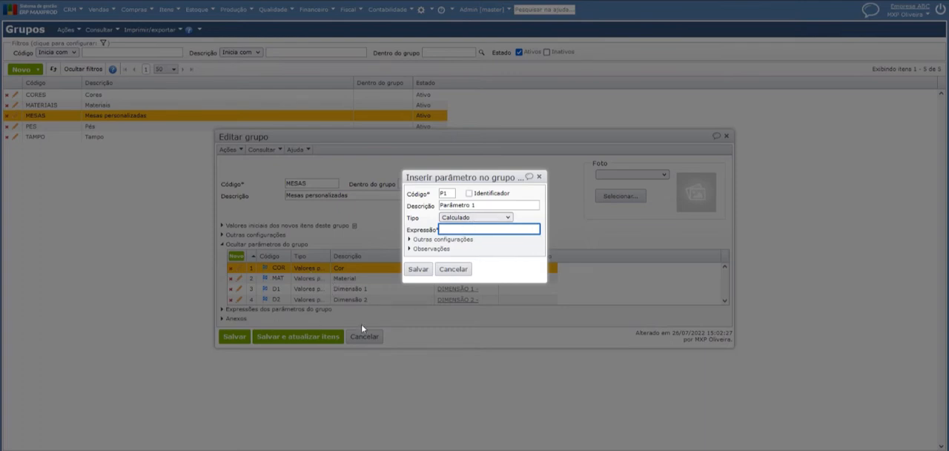
# Set the parameter's type to Texto without a default value and its sequence to 5
pyautogui.click(493, 218)
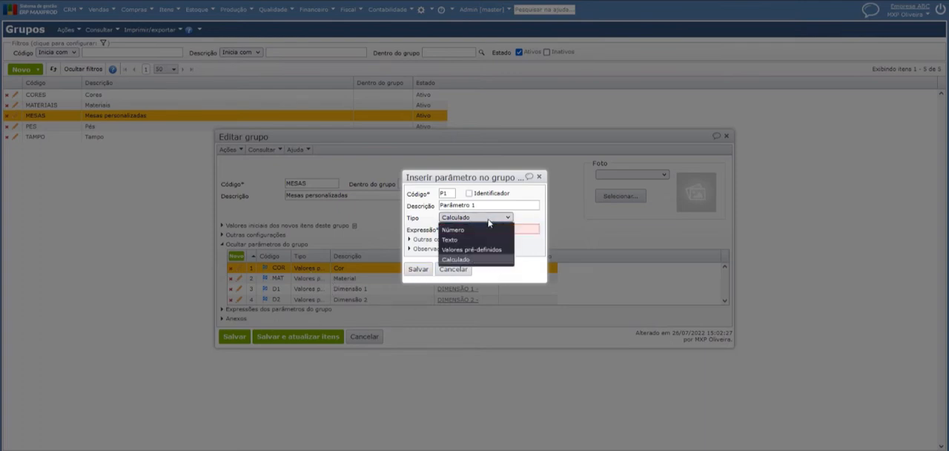
pyautogui.click(451, 240)
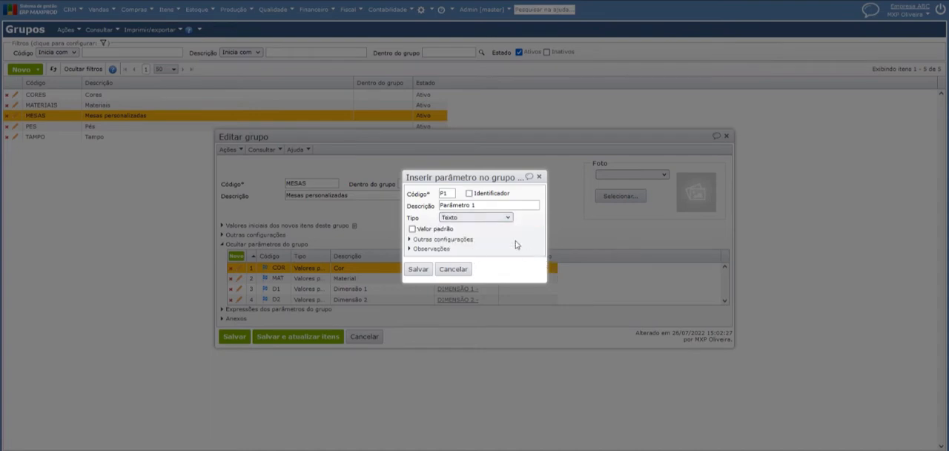
pyautogui.click(412, 229)
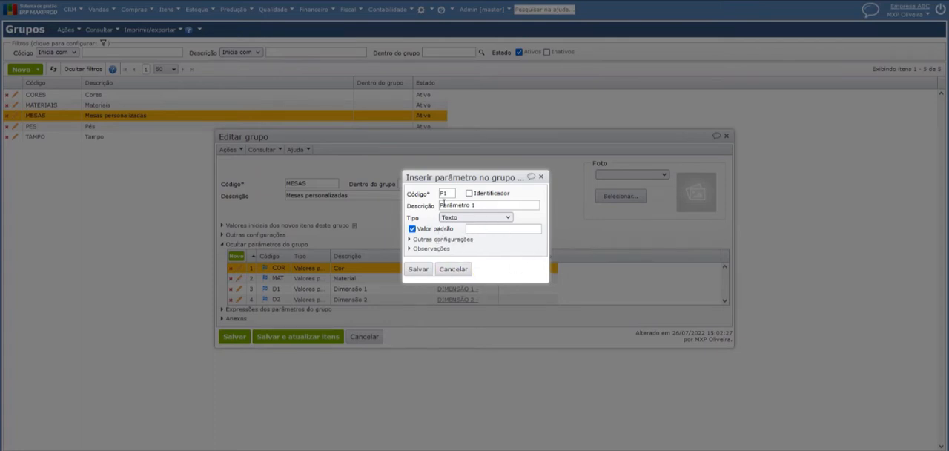
pyautogui.click(435, 230)
pyautogui.click(439, 240)
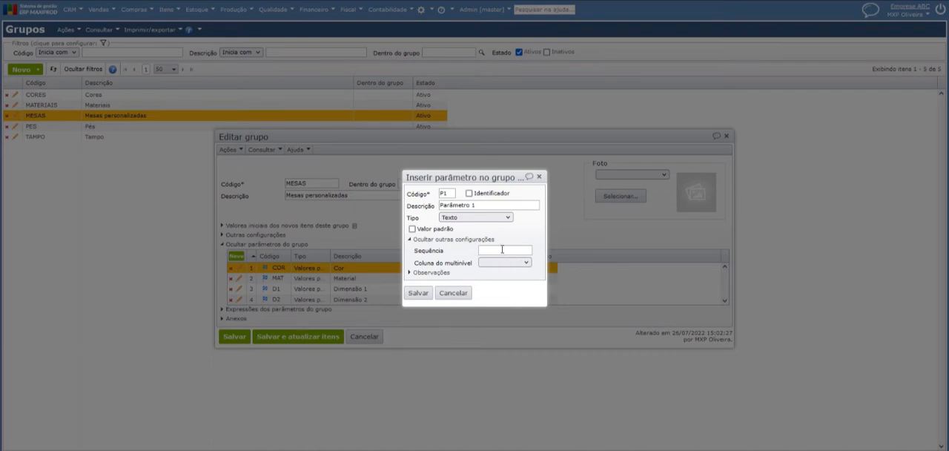
pyautogui.write('5')
# Check the multilevel column choices and the observations field, leave both blank, and save the parameter
pyautogui.click(497, 262)
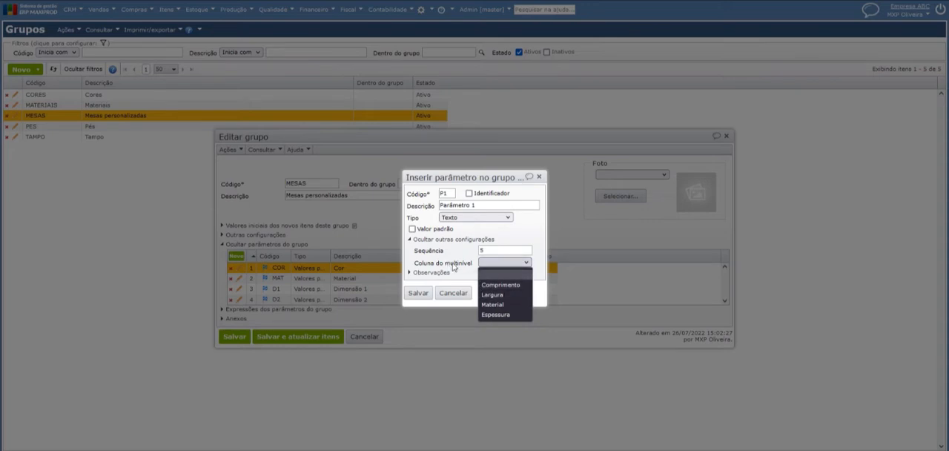
pyautogui.click(454, 267)
pyautogui.click(497, 264)
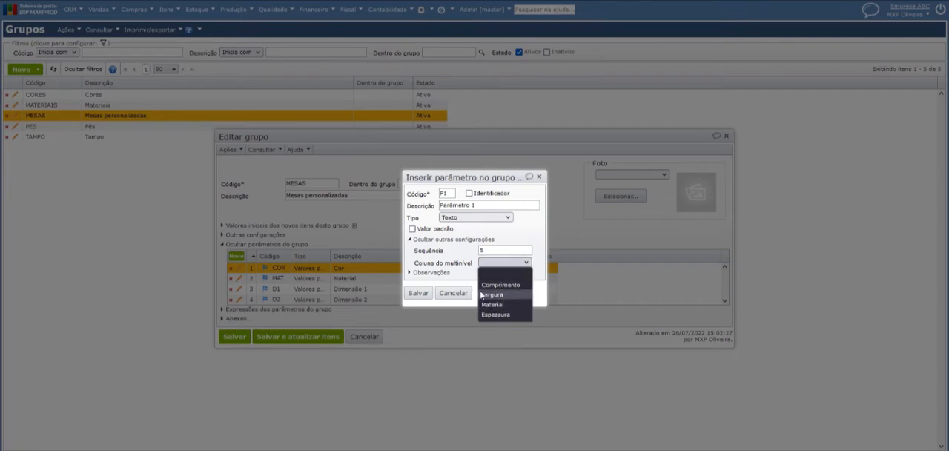
pyautogui.click(462, 269)
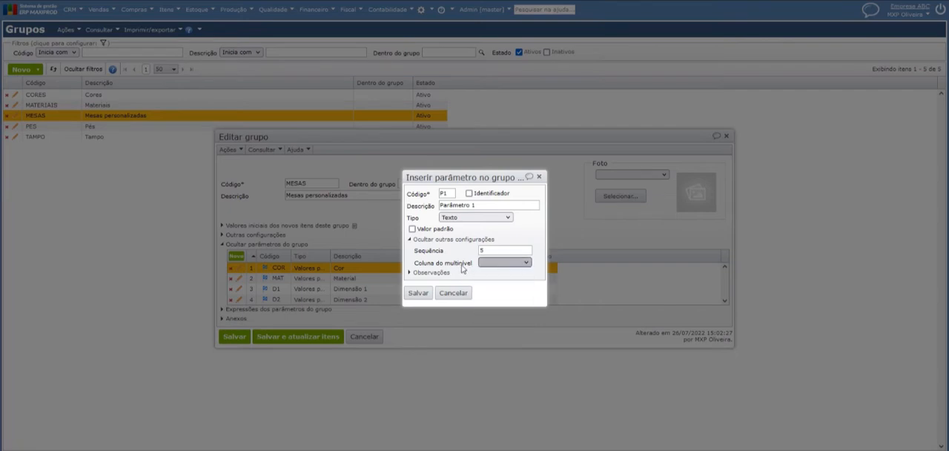
pyautogui.click(433, 273)
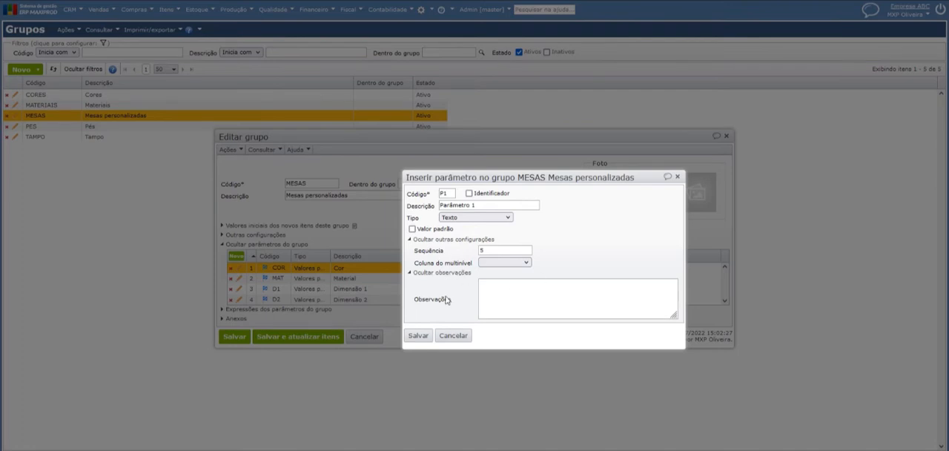
pyautogui.click(445, 273)
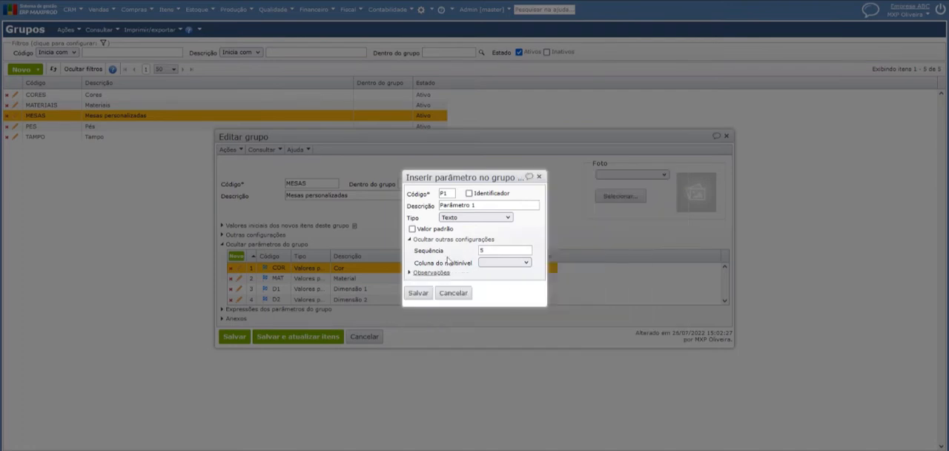
pyautogui.click(420, 294)
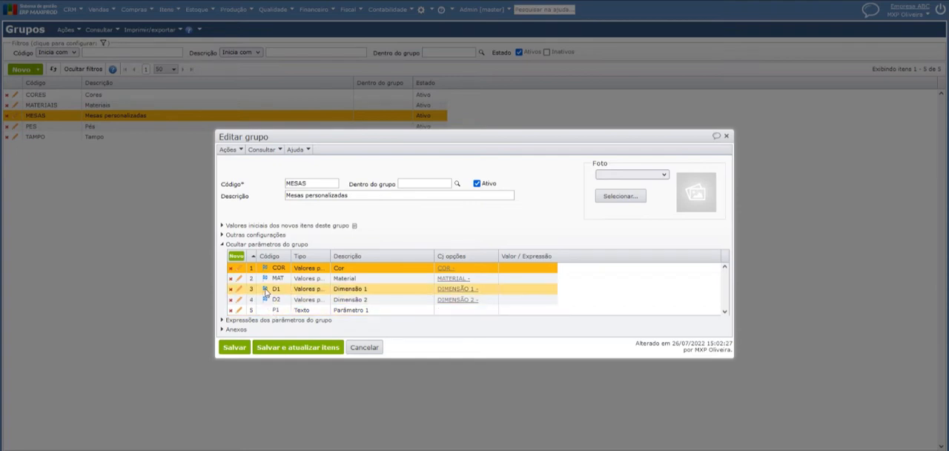
# Open the COR parameter of the group and browse the option sets available for its predefined values
pyautogui.click(268, 272)
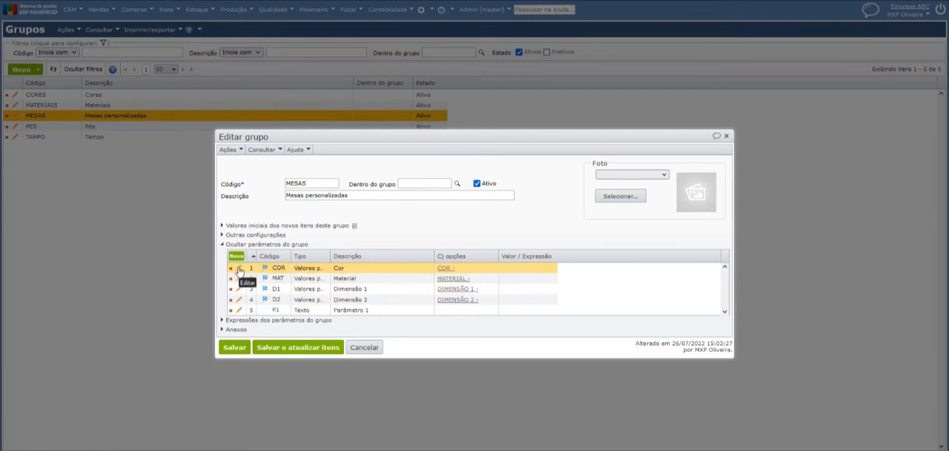
pyautogui.click(239, 269)
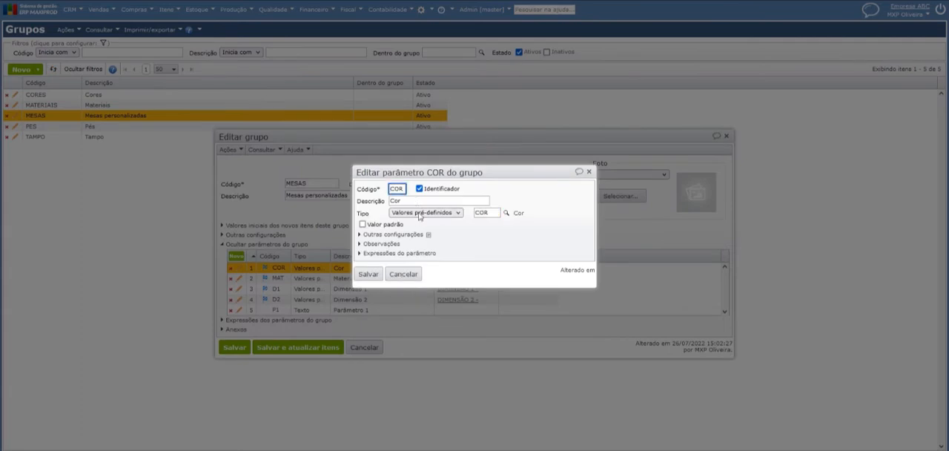
pyautogui.click(507, 214)
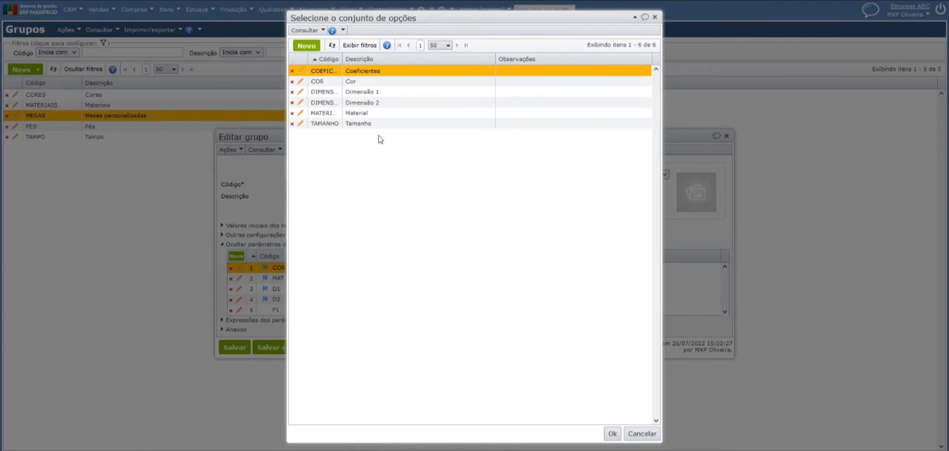
pyautogui.click(360, 82)
pyautogui.click(362, 103)
pyautogui.click(363, 114)
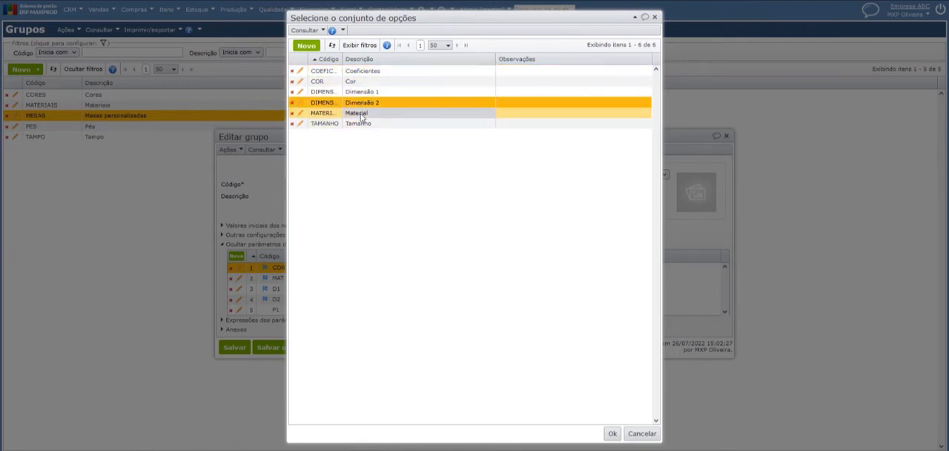
pyautogui.click(361, 81)
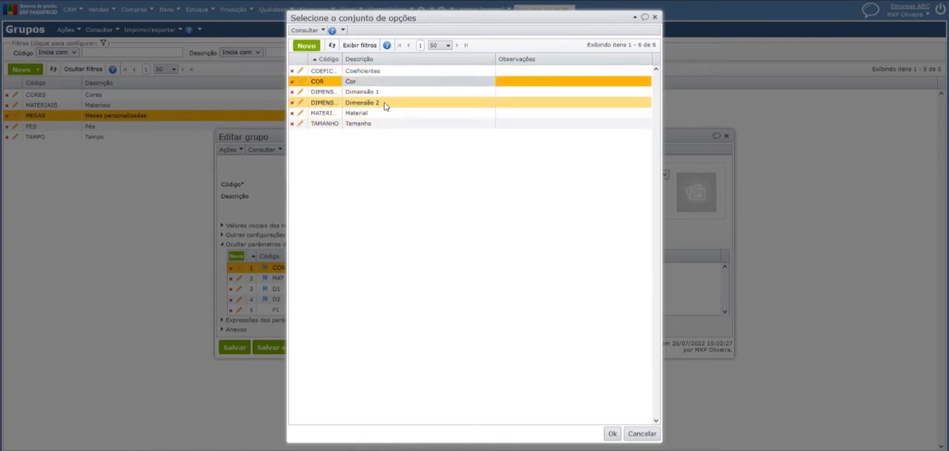
pyautogui.click(305, 31)
pyautogui.click(307, 40)
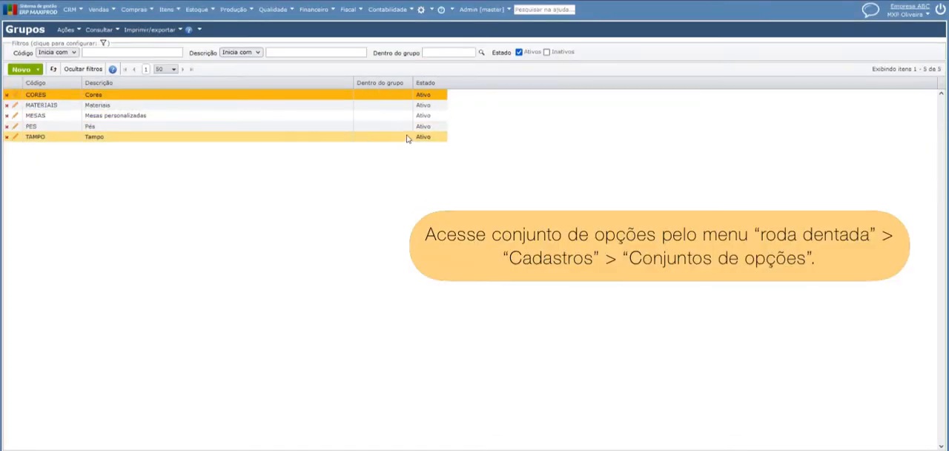
# Open the Conjuntos de opções registry and look over the registered option sets
pyautogui.click(420, 10)
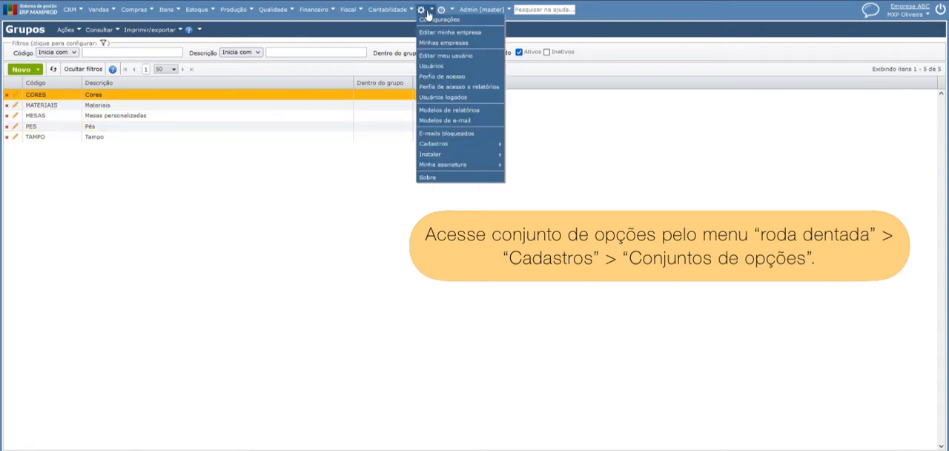
pyautogui.moveTo(463, 144)
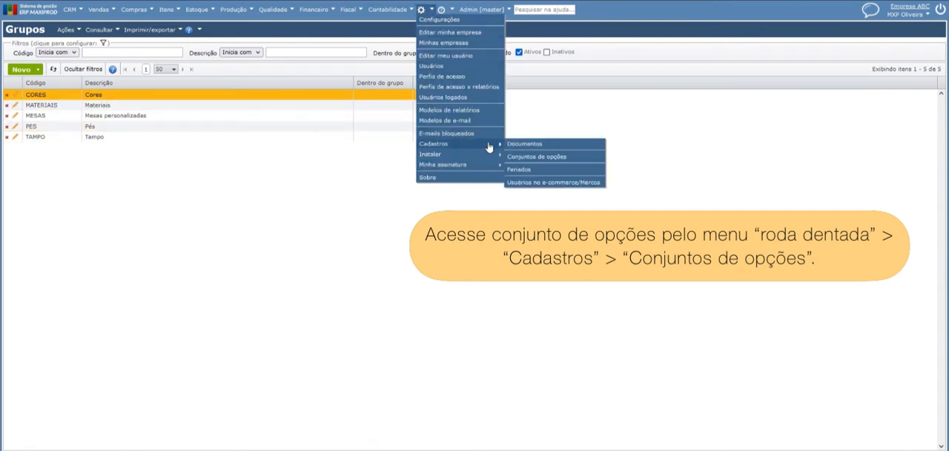
pyautogui.click(546, 159)
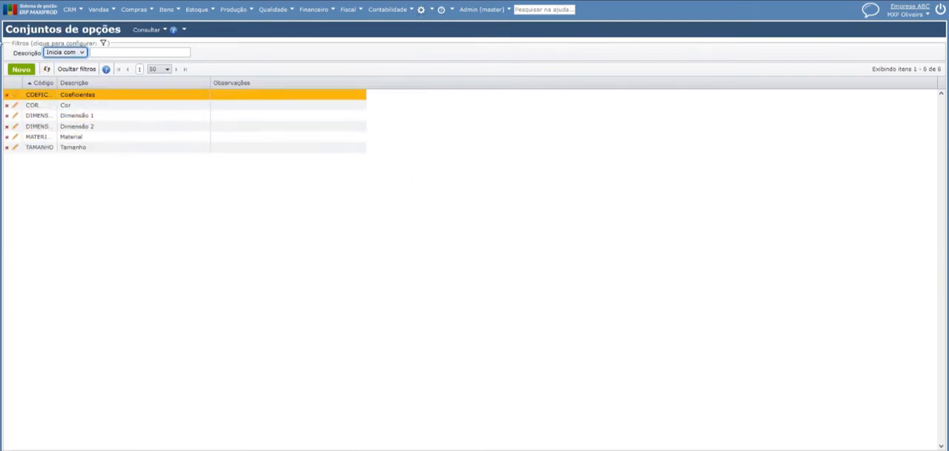
pyautogui.click(80, 137)
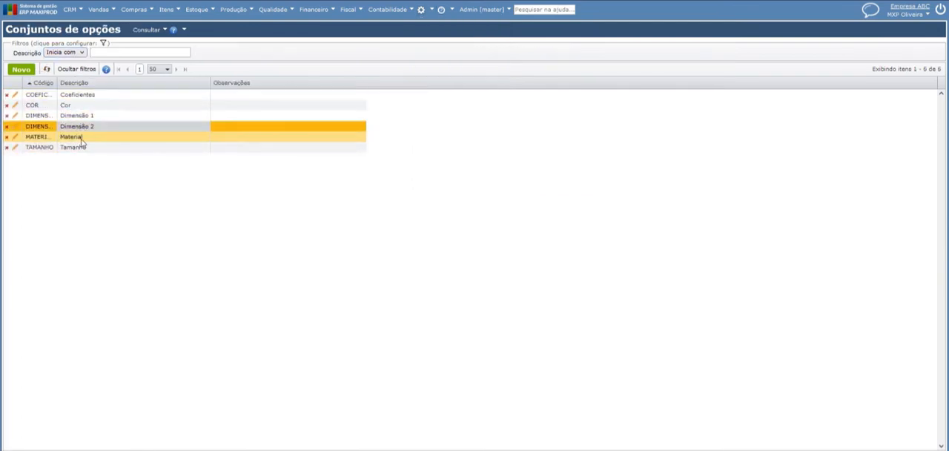
# Create an option set with code CONJUNTO1 and description Conjunto 1, ordered by Valor, and save it
pyautogui.click(147, 30)
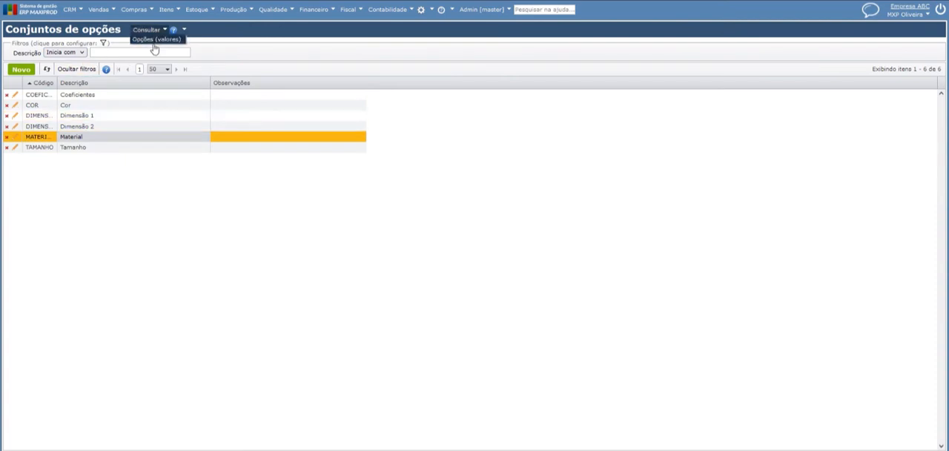
pyautogui.click(104, 116)
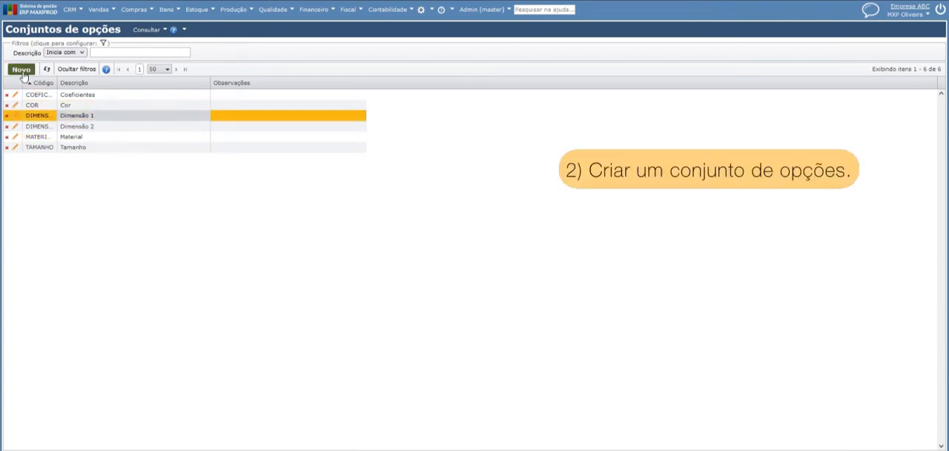
pyautogui.click(21, 70)
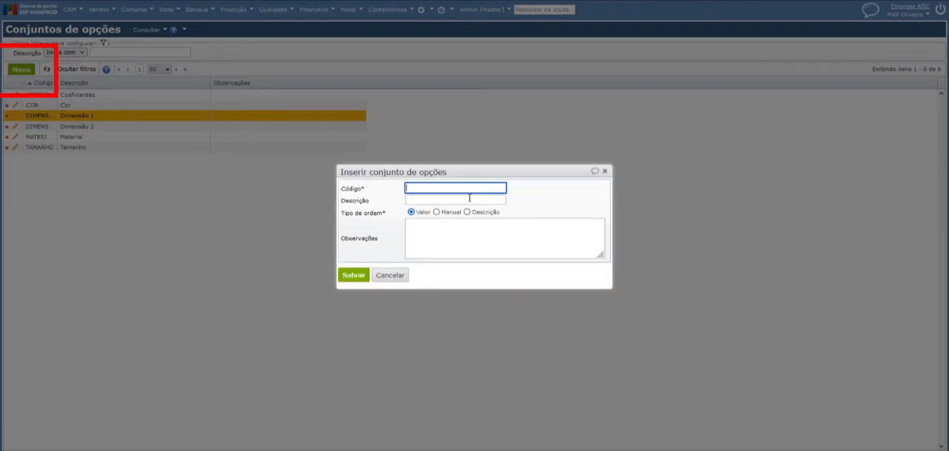
pyautogui.click(419, 188)
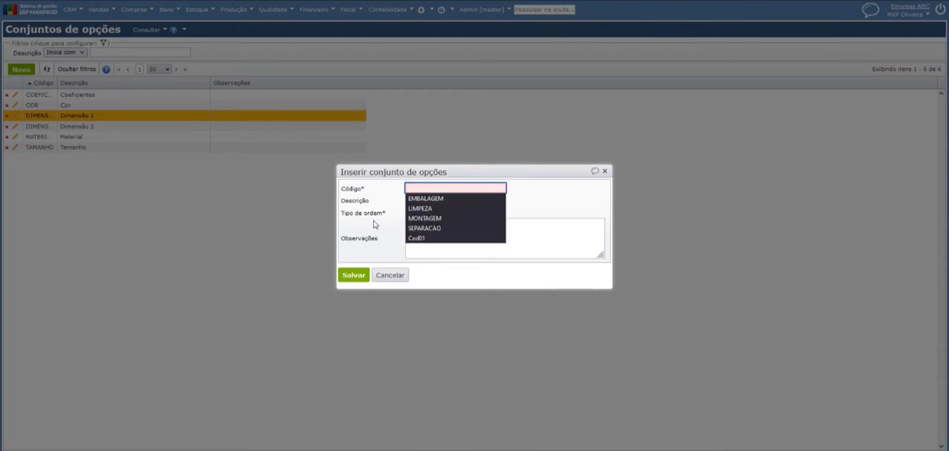
pyautogui.write('CON')
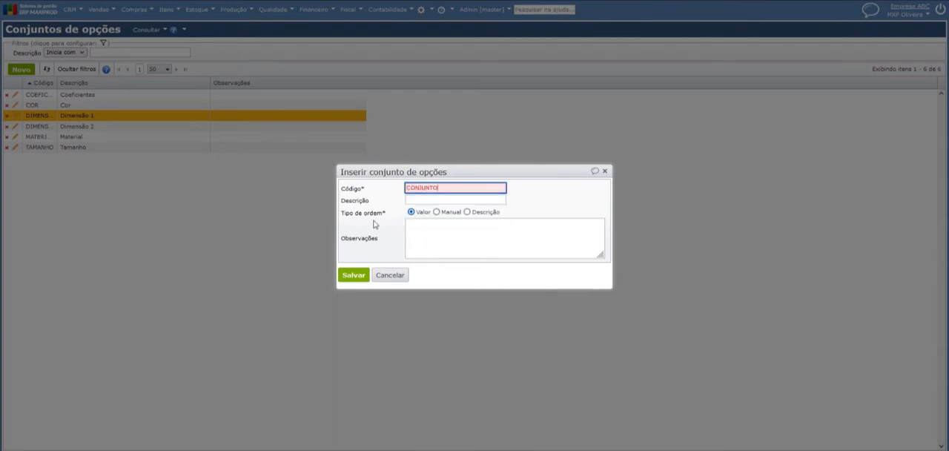
pyautogui.write('JUNTO1')
pyautogui.click(418, 200)
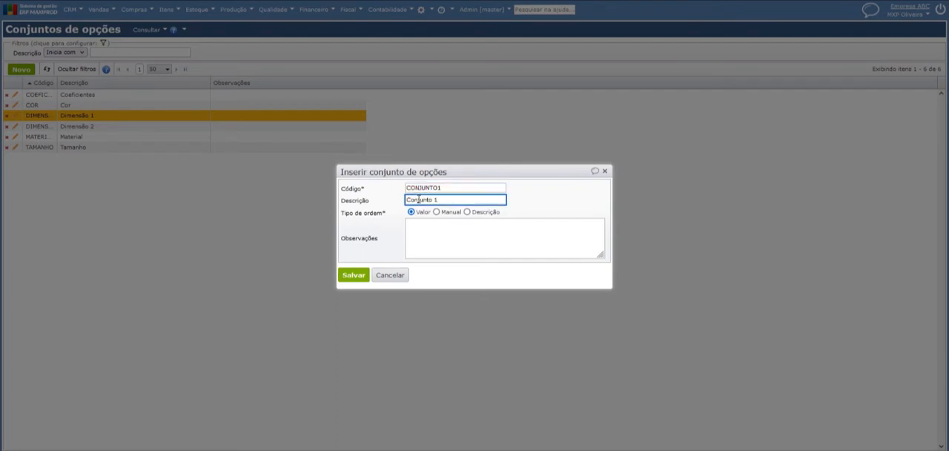
pyautogui.click(354, 276)
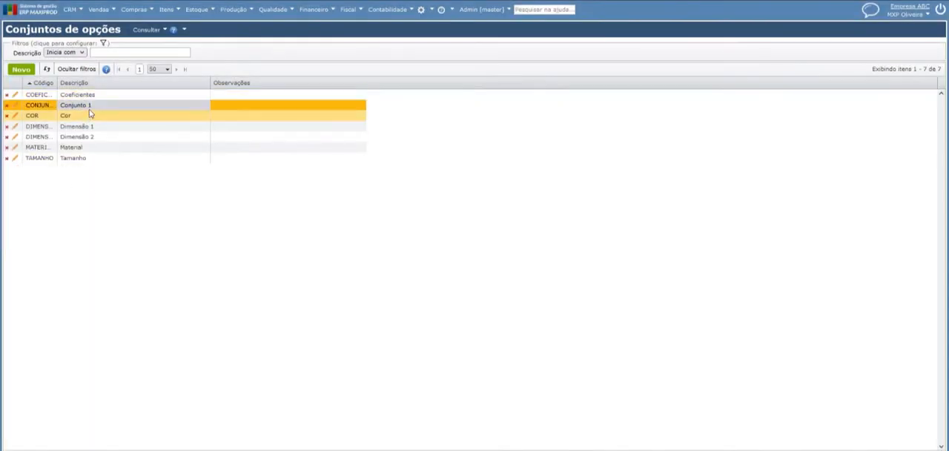
# Open the option values of the Conjunto 1 set and add the value C1
pyautogui.click(147, 29)
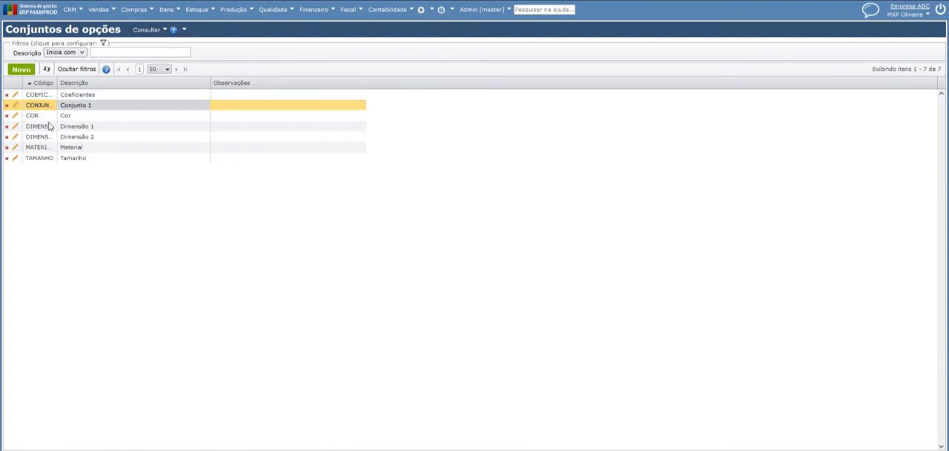
pyautogui.click(147, 29)
pyautogui.click(156, 39)
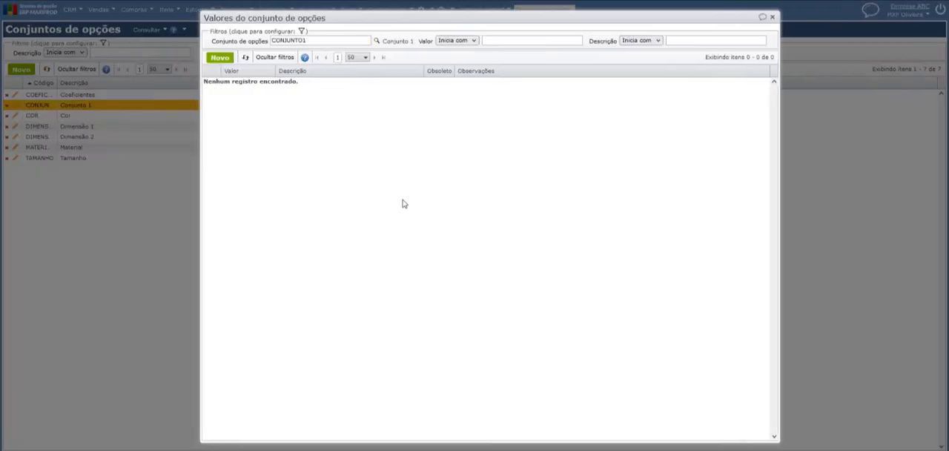
pyautogui.click(218, 59)
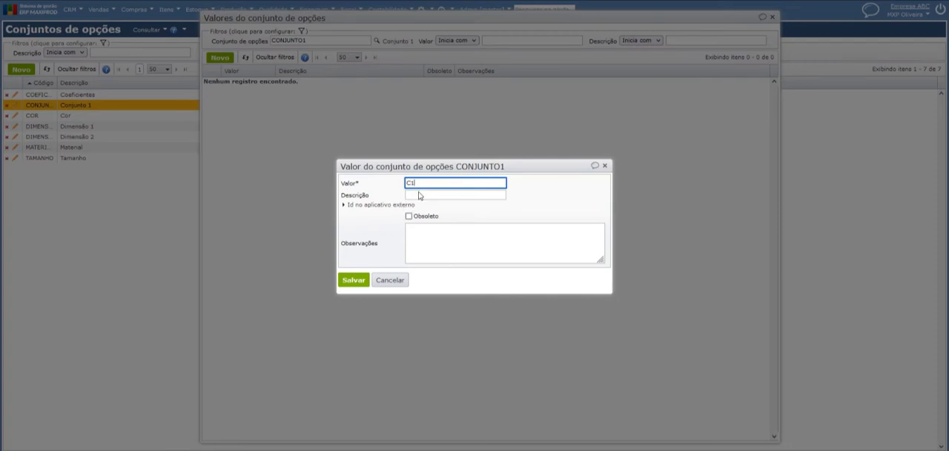
pyautogui.click(361, 282)
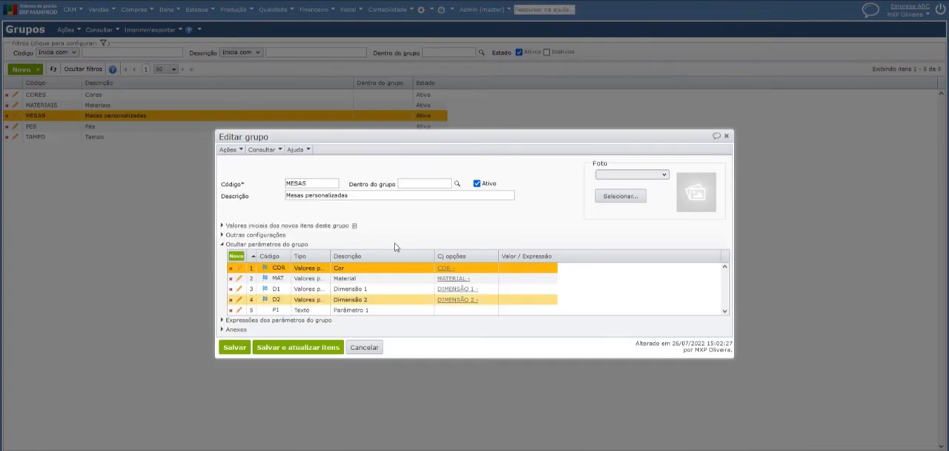
# Save the MESAS group and open the Itens registry
pyautogui.click(234, 347)
pyautogui.click(169, 10)
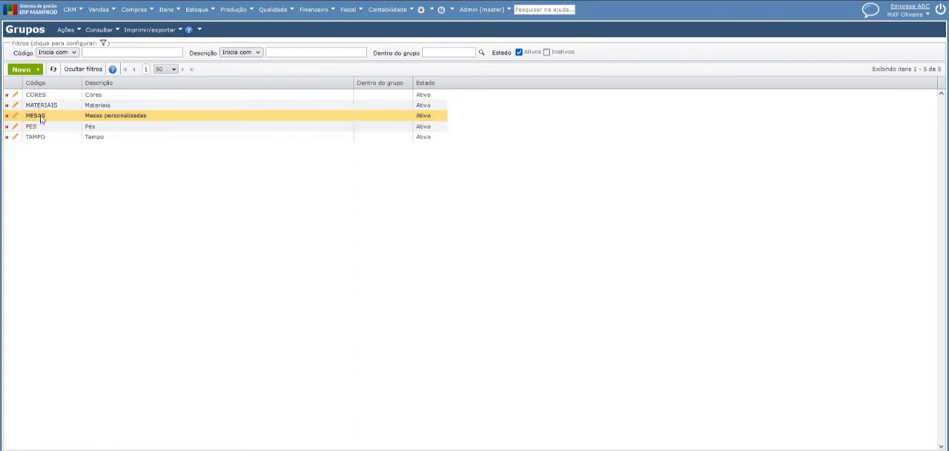
pyautogui.click(158, 2)
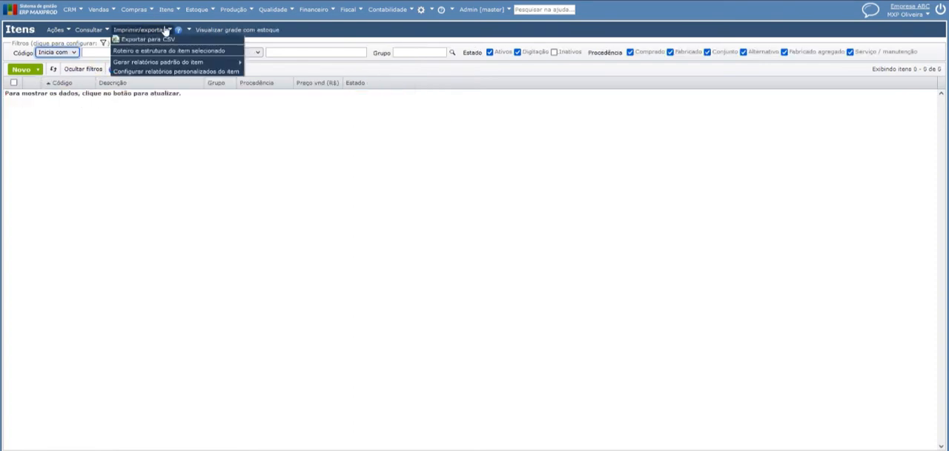
pyautogui.moveTo(165, 16)
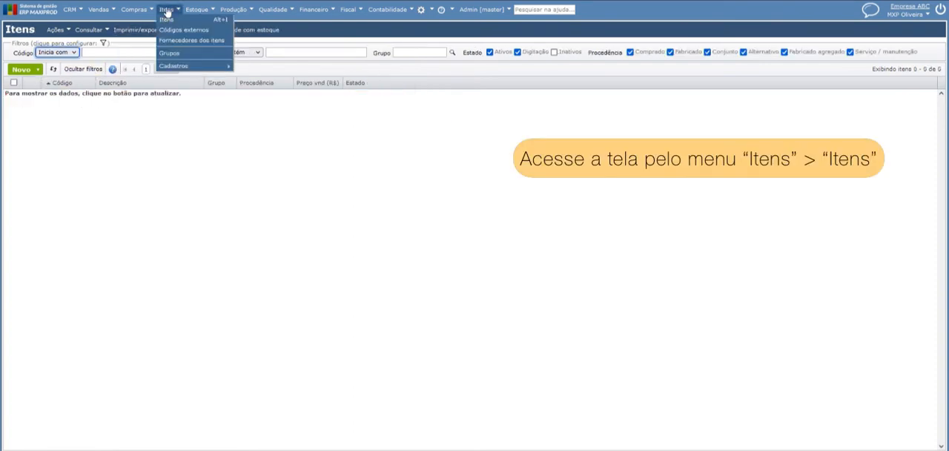
pyautogui.click(167, 19)
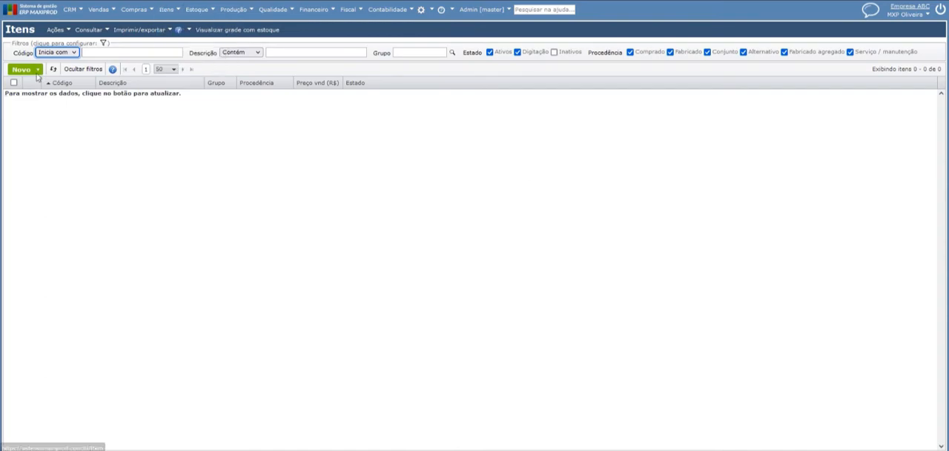
# Start a new item and assign it to the MESAS group
pyautogui.click(16, 72)
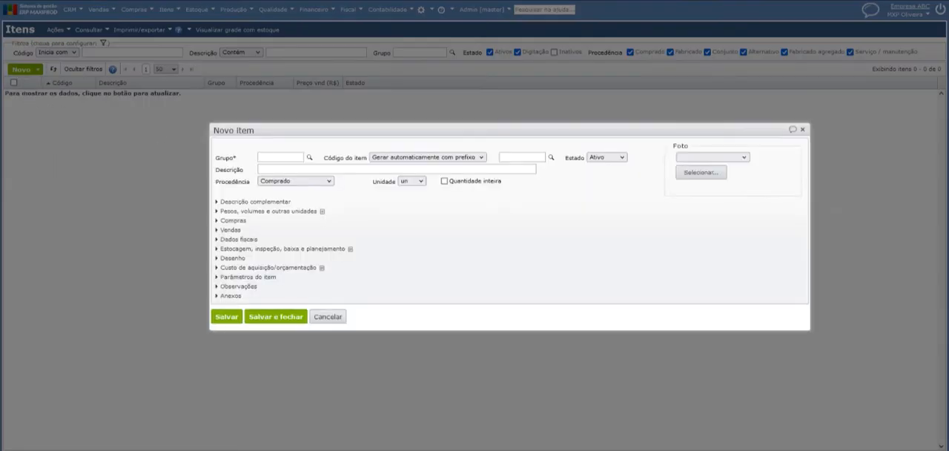
pyautogui.click(310, 159)
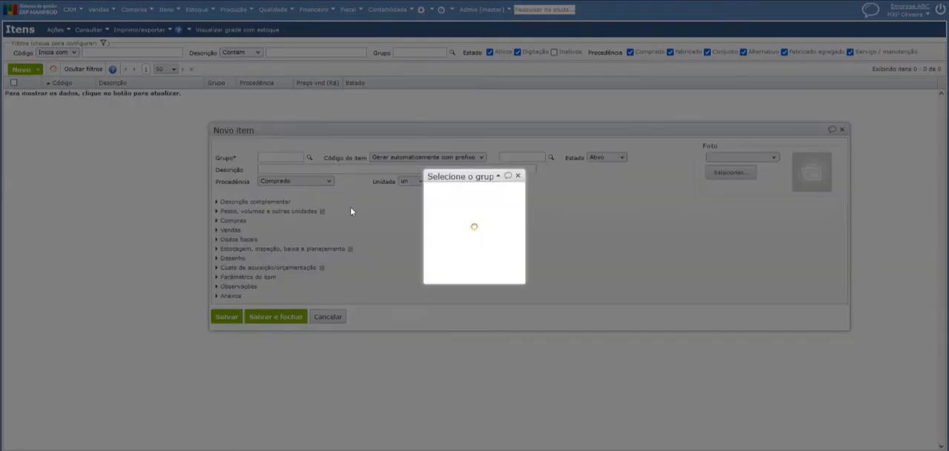
pyautogui.doubleClick(293, 92)
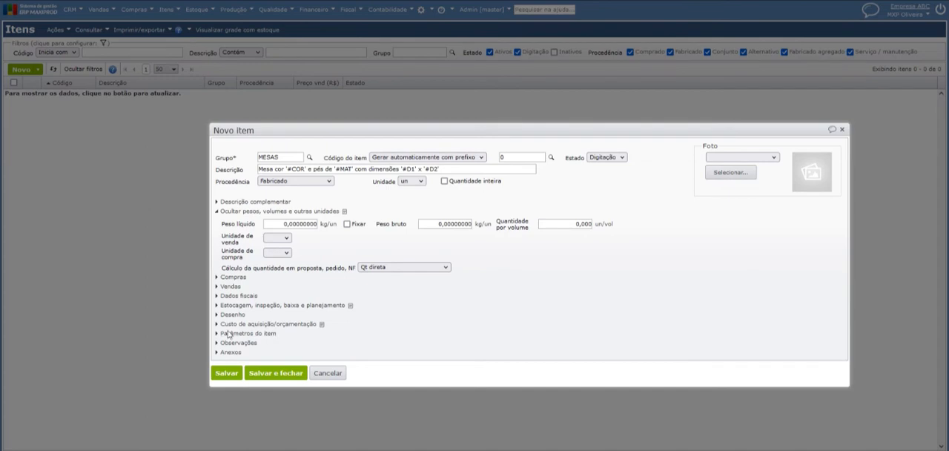
# Expand the new item's parameters section and save the item so that its parameter grid can be filled in
pyautogui.click(267, 335)
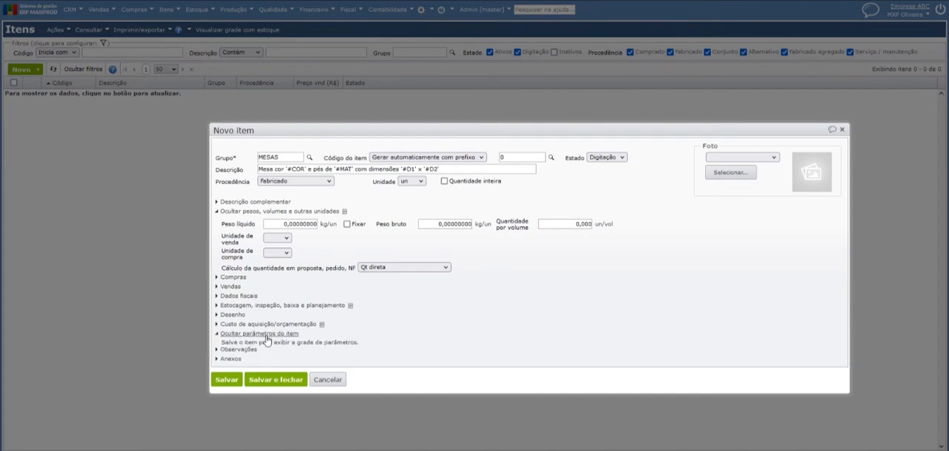
pyautogui.moveTo(222, 344); pyautogui.dragTo(320, 351)
pyautogui.click(363, 347)
pyautogui.click(252, 344)
pyautogui.click(225, 381)
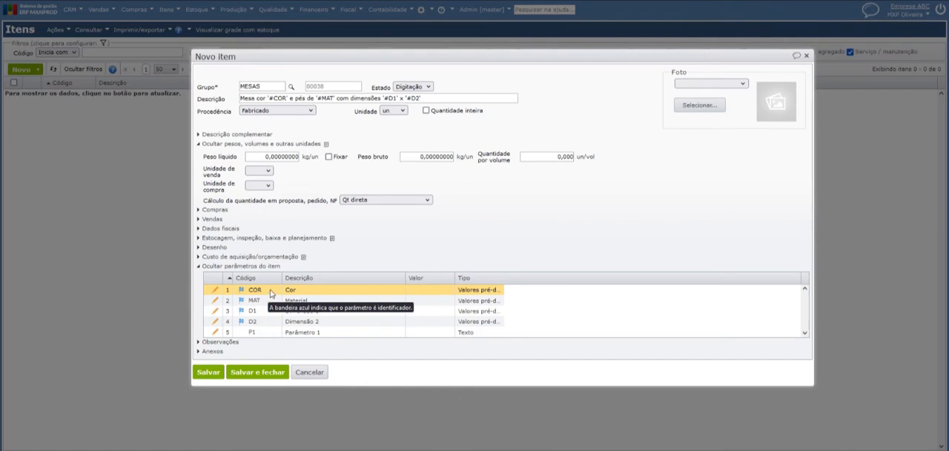
# Set the new item's COR parameter to Preto and save the parameter
pyautogui.doubleClick(267, 292)
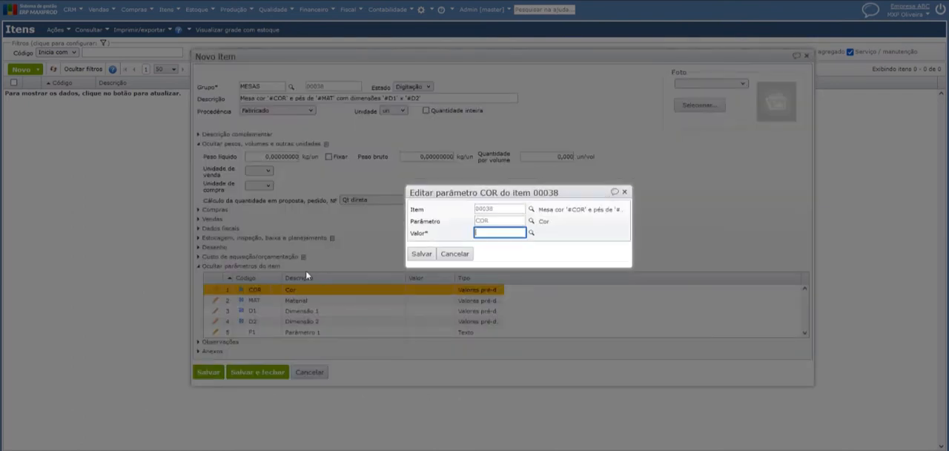
pyautogui.click(531, 234)
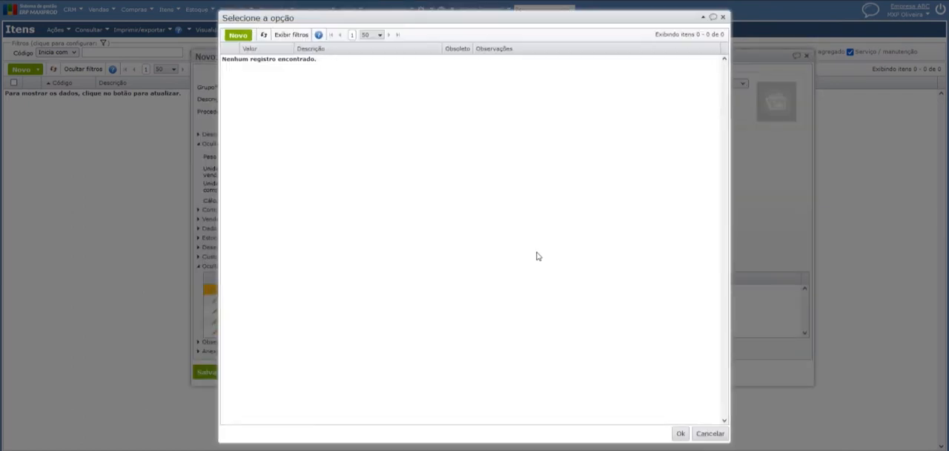
pyautogui.doubleClick(302, 113)
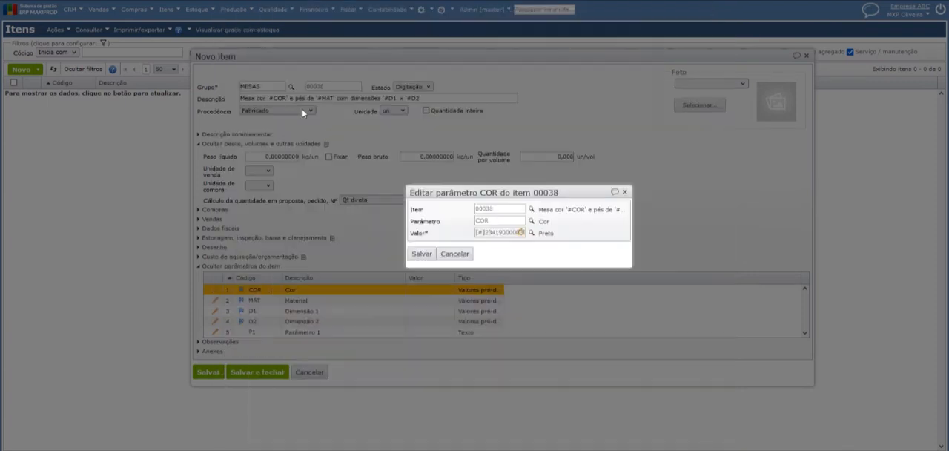
pyautogui.click(421, 253)
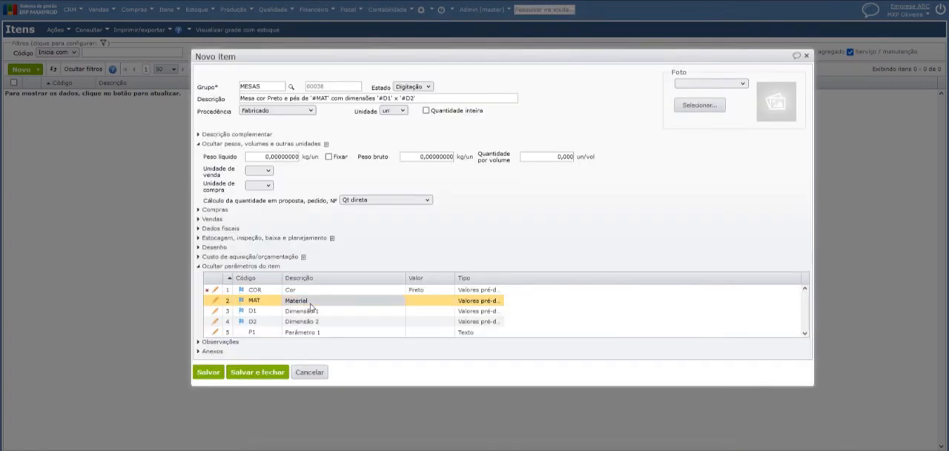
# Set the new item's MAT parameter to Vidro and save the parameter
pyautogui.doubleClick(310, 303)
pyautogui.click(531, 234)
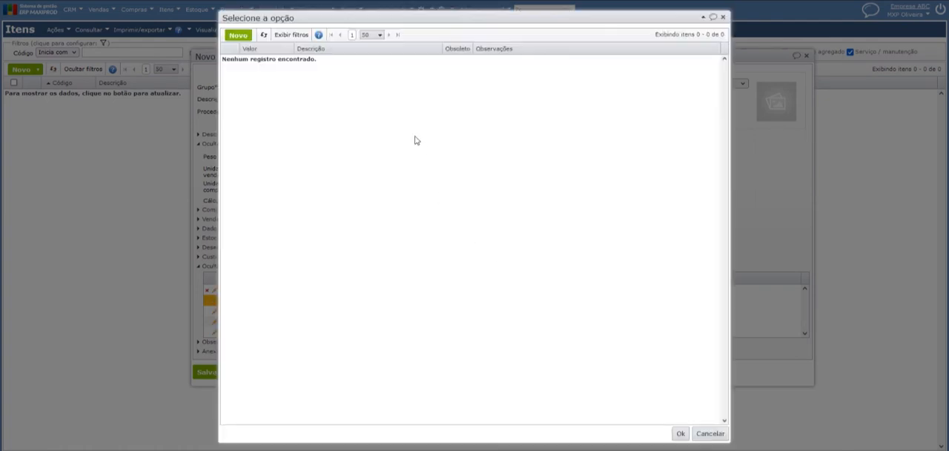
pyautogui.doubleClick(289, 96)
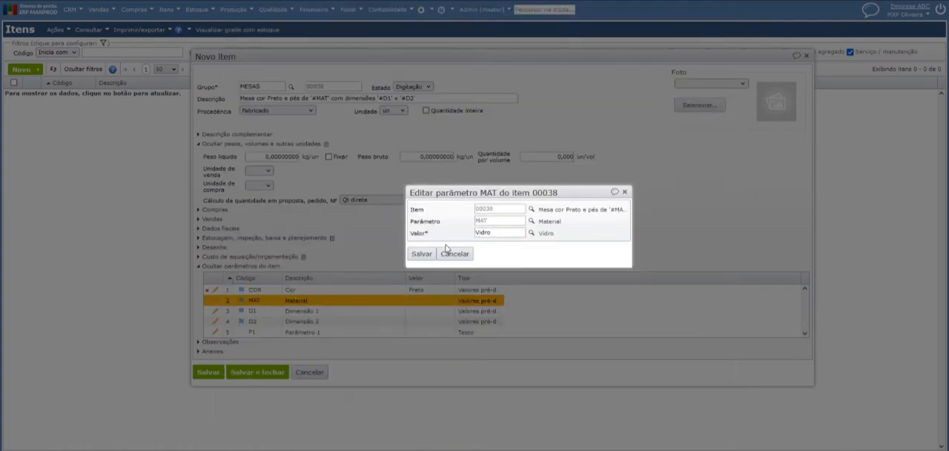
pyautogui.click(420, 255)
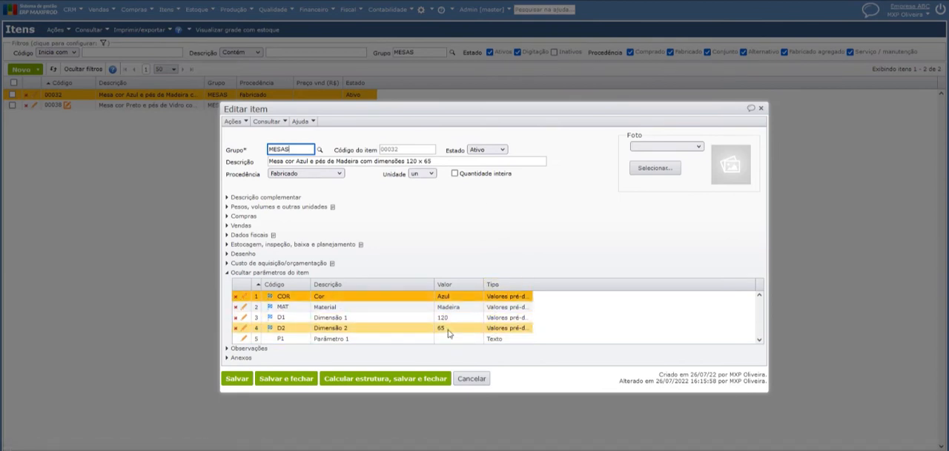
# Check the D2 parameter of existing item 00032 and try to save item 00038 with D2 set to 65
pyautogui.click(445, 329)
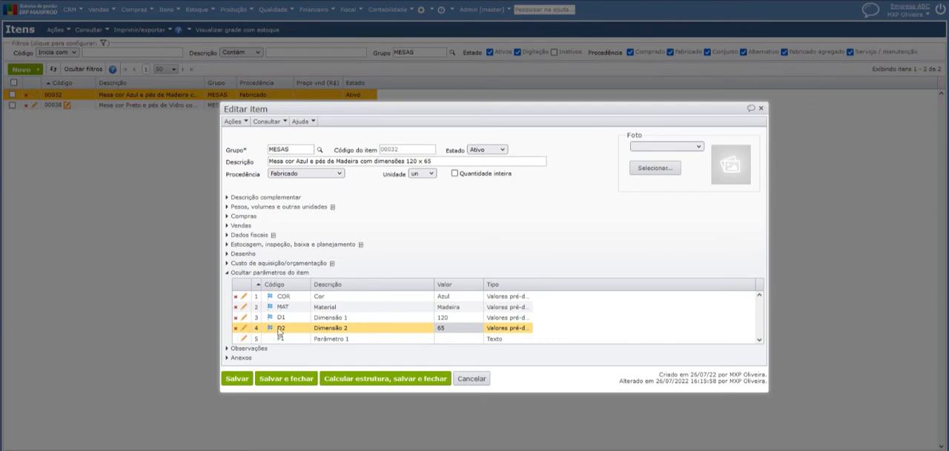
pyautogui.click(341, 331)
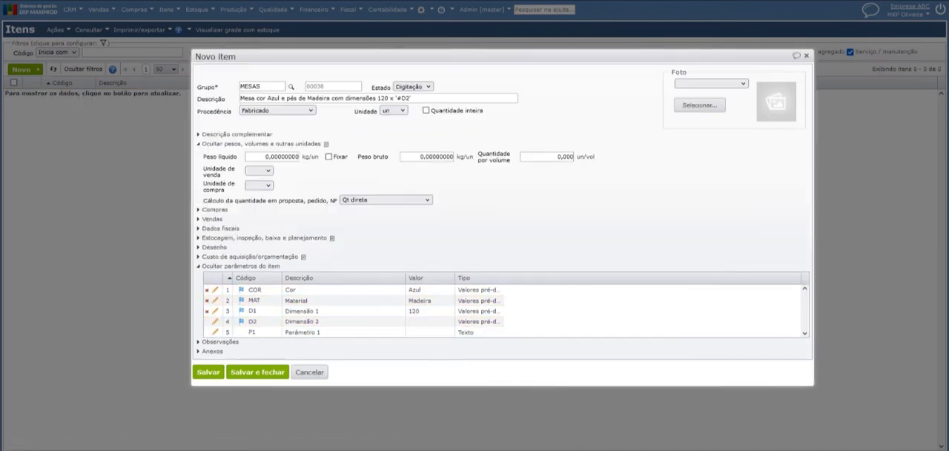
pyautogui.click(216, 321)
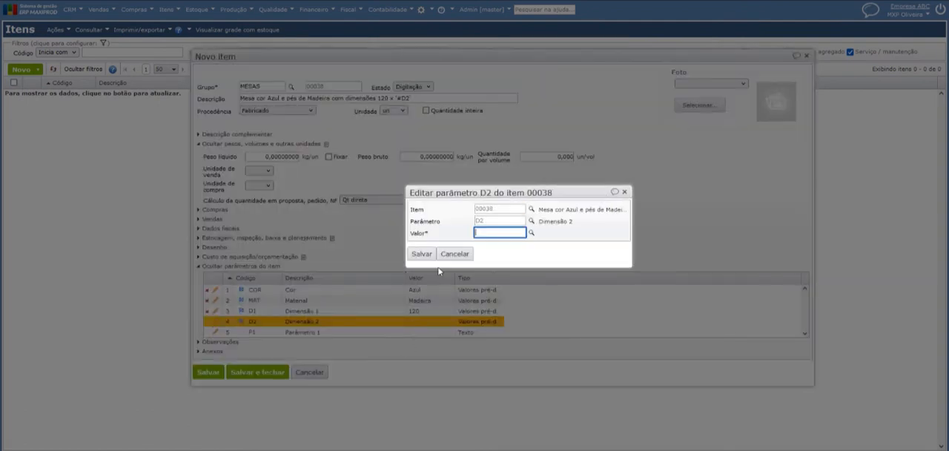
pyautogui.write('65')
pyautogui.press('Tab')
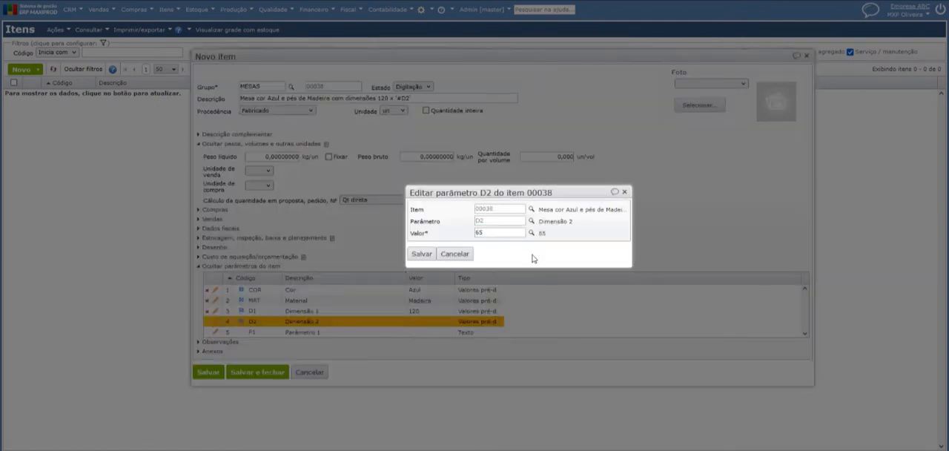
pyautogui.click(420, 254)
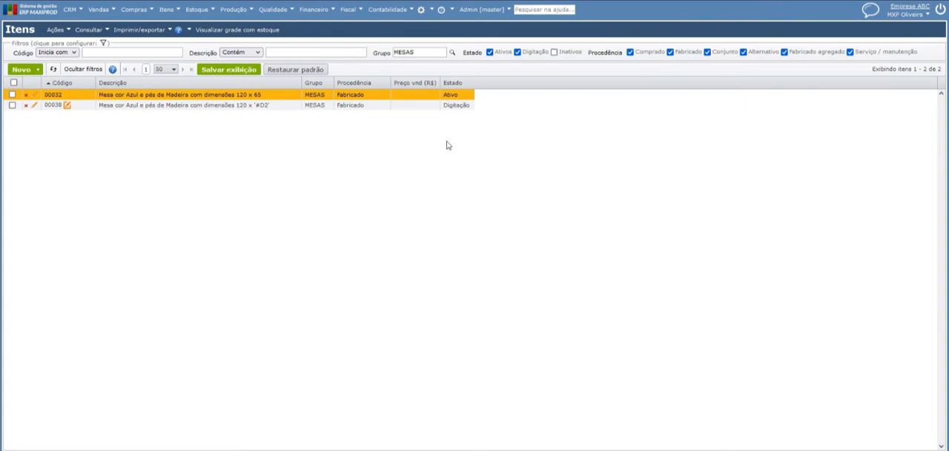
# Open item 00038, which is in the Digitação state, from the list of MESAS items
pyautogui.click(461, 105)
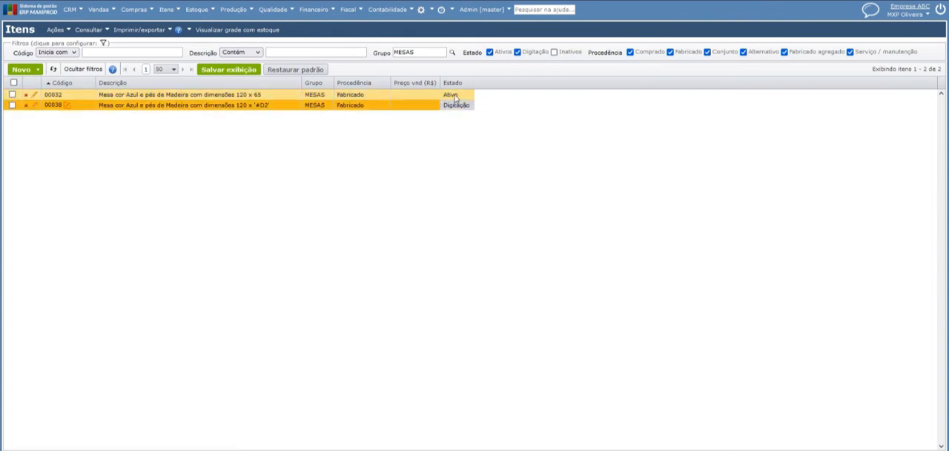
pyautogui.doubleClick(155, 108)
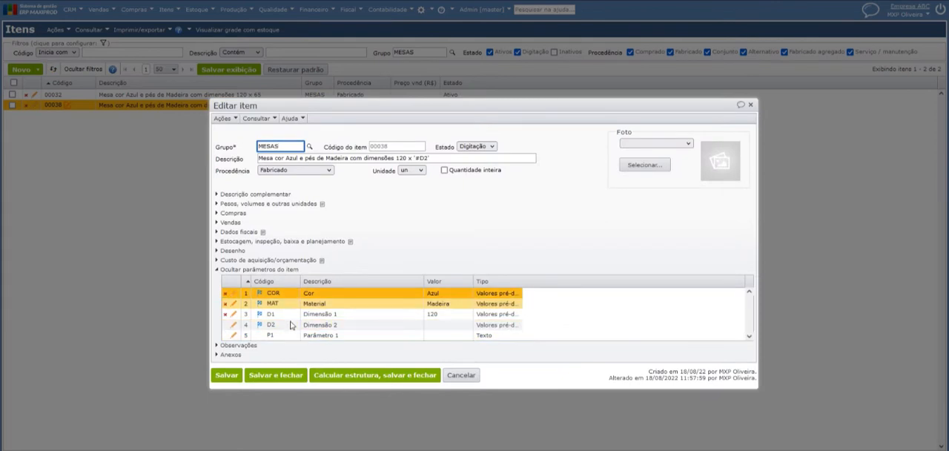
# Check the D2 parameter of item 00038 and display the MESAS group's initial values for new items
pyautogui.click(322, 324)
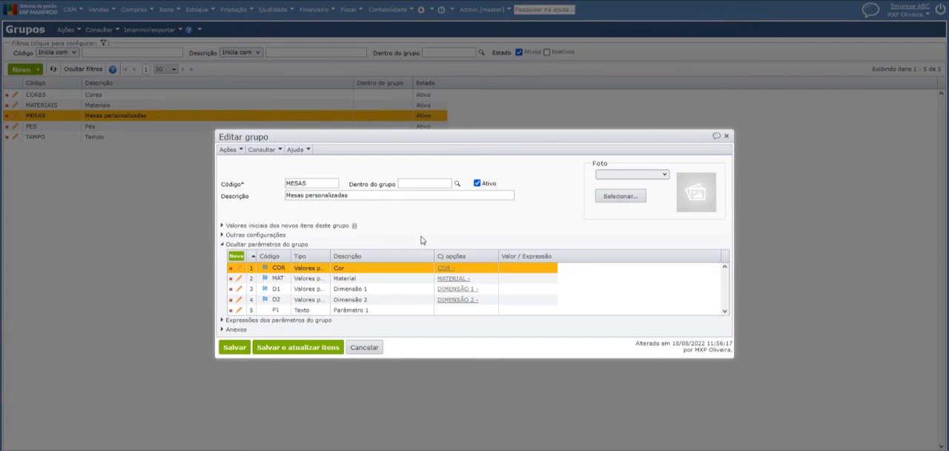
pyautogui.click(280, 244)
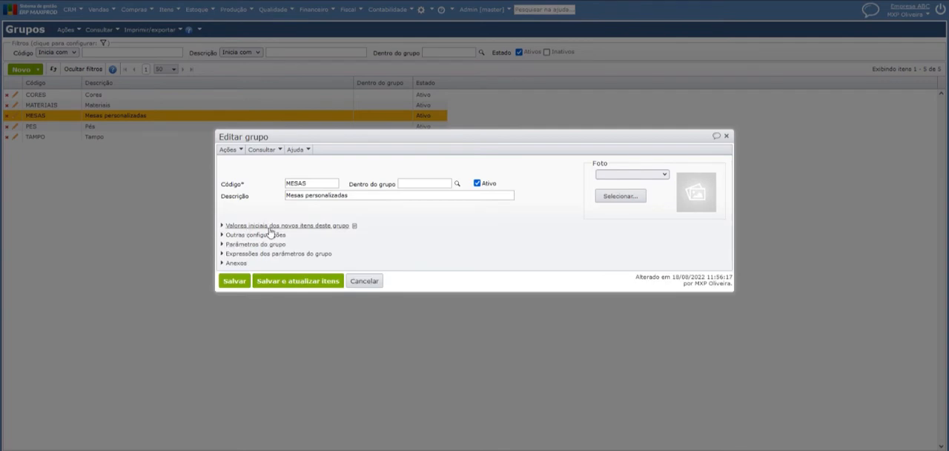
pyautogui.click(340, 227)
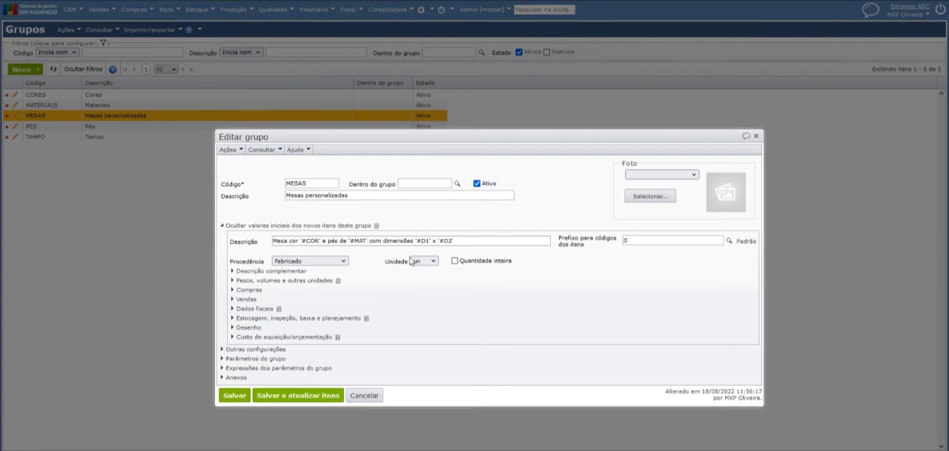
pyautogui.moveTo(315, 139); pyautogui.dragTo(304, 73)
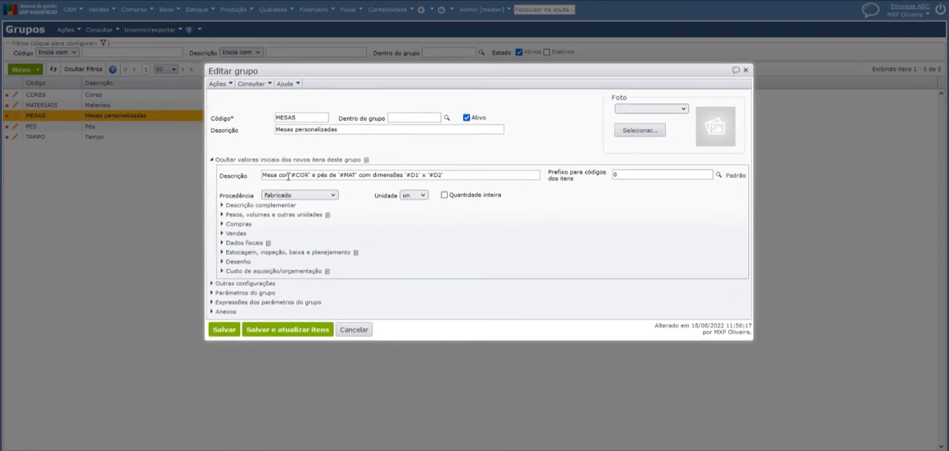
# Examine the MESAS group's item description template and its '#COR', '#MAT', '#D1' and '#D2' parameter references
pyautogui.moveTo(288, 175); pyautogui.dragTo(389, 175)
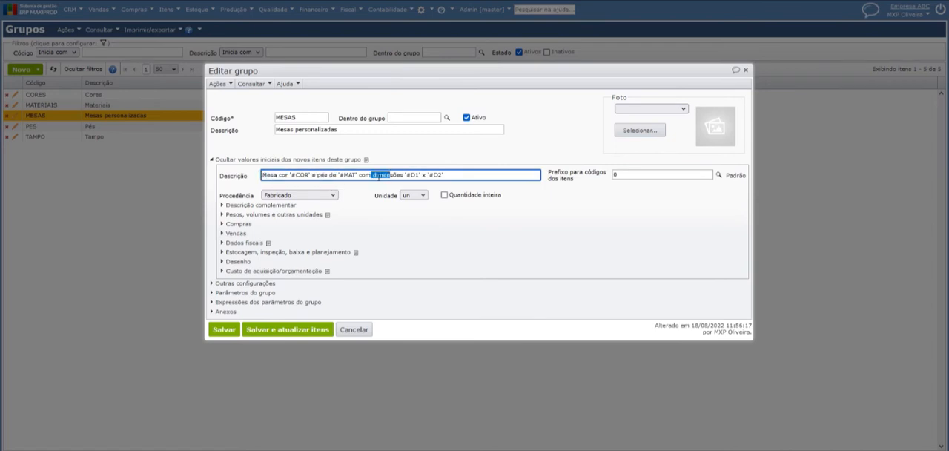
pyautogui.click(395, 176)
pyautogui.moveTo(309, 175); pyautogui.dragTo(298, 176)
pyautogui.click(293, 176)
pyautogui.moveTo(309, 175); pyautogui.dragTo(295, 175)
pyautogui.moveTo(360, 175); pyautogui.dragTo(351, 175)
pyautogui.moveTo(421, 175)
pyautogui.mouseDown()
pyautogui.moveTo(411, 175)
pyautogui.moveTo(433, 175)
pyautogui.mouseUp()
pyautogui.click(438, 258)
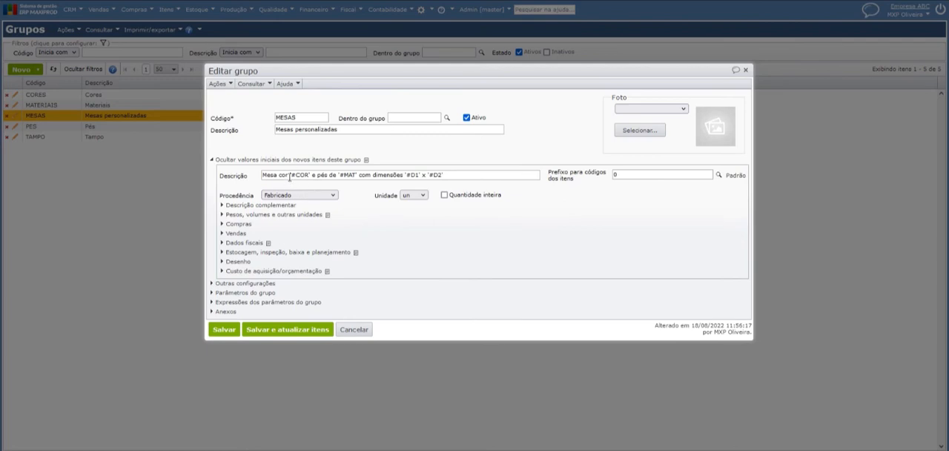
# Review how COR and MAT are referenced in the description template and display the group's other configurations
pyautogui.moveTo(296, 175); pyautogui.dragTo(306, 175)
pyautogui.click(327, 176)
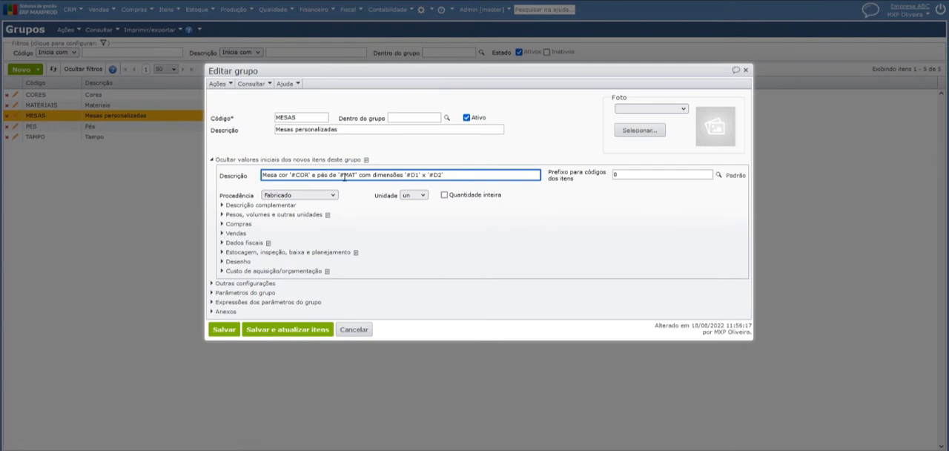
pyautogui.moveTo(354, 175); pyautogui.dragTo(348, 175)
pyautogui.click(353, 175)
pyautogui.click(247, 283)
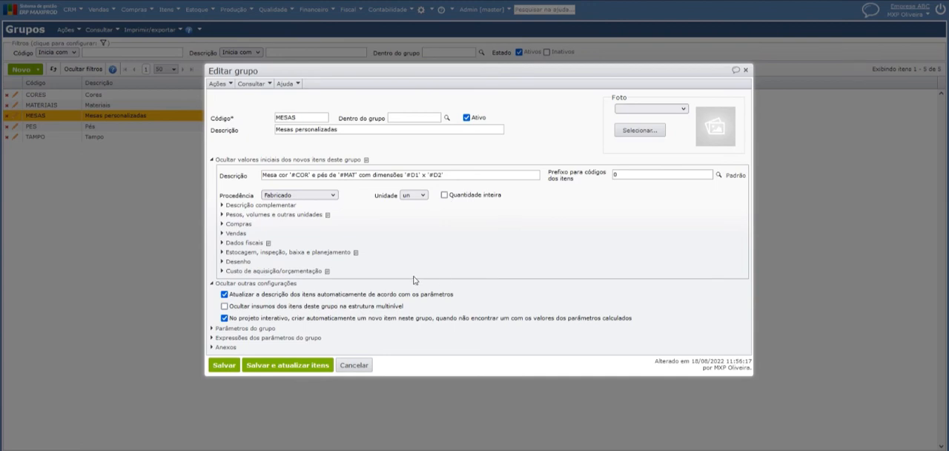
pyautogui.click(459, 174)
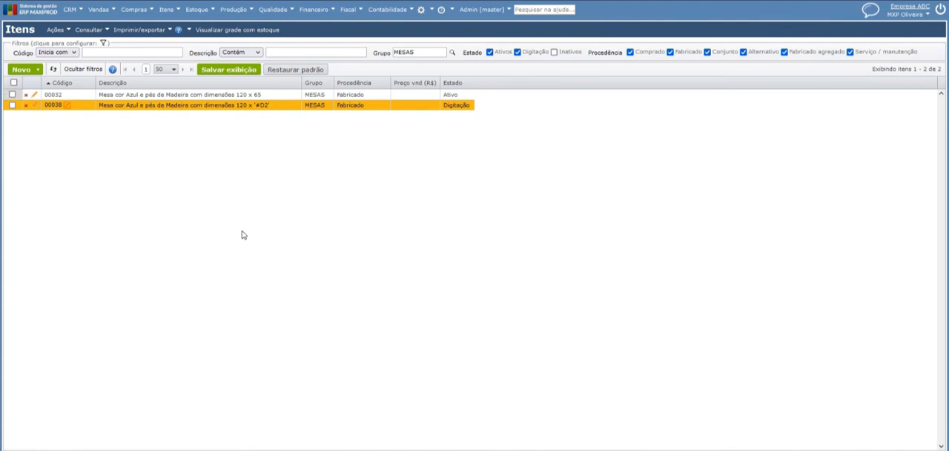
# Start importing item parameters from an Excel file and examine the ParâmetrosItens template's item code, parameter, value and import result columns
pyautogui.click(55, 29)
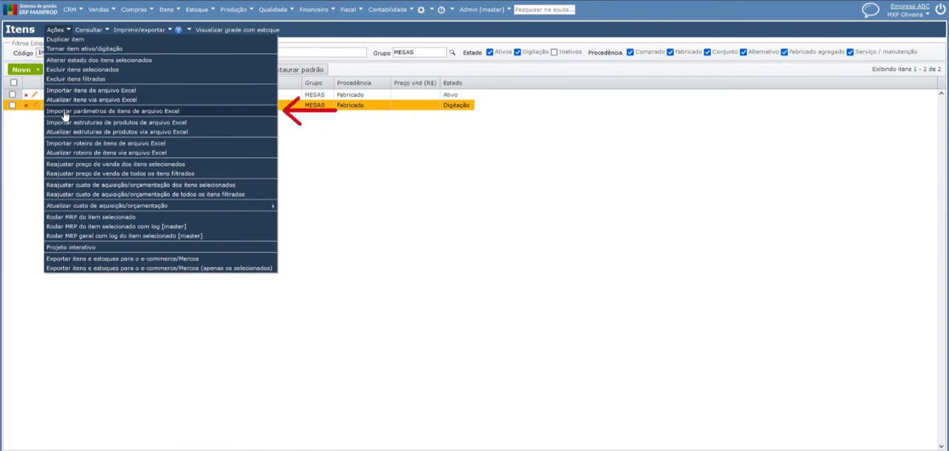
pyautogui.click(156, 112)
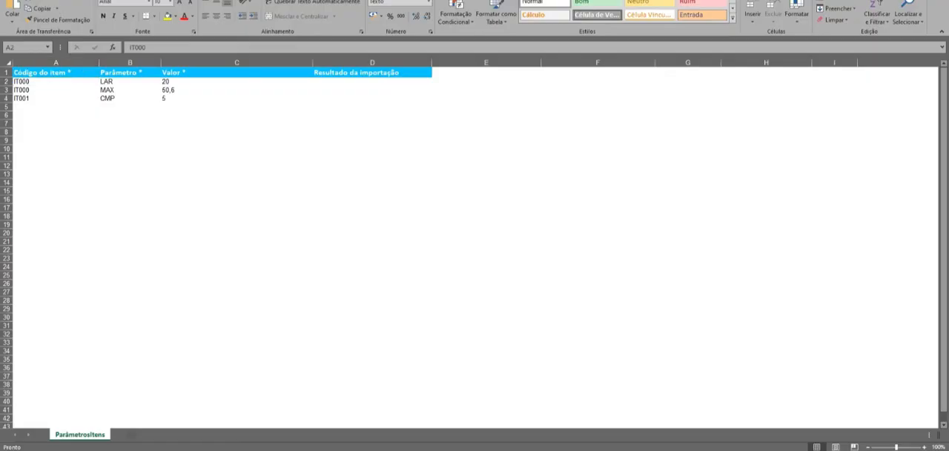
pyautogui.click(363, 148)
pyautogui.click(78, 106)
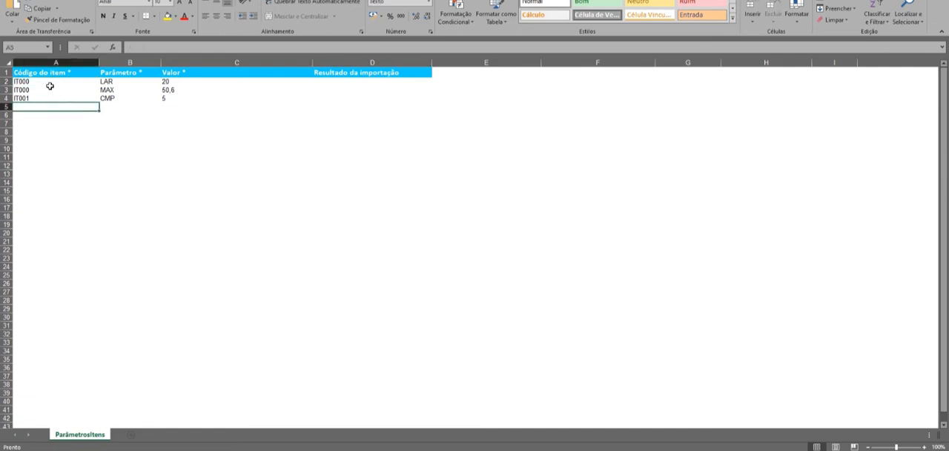
pyautogui.click(50, 86)
pyautogui.click(56, 62)
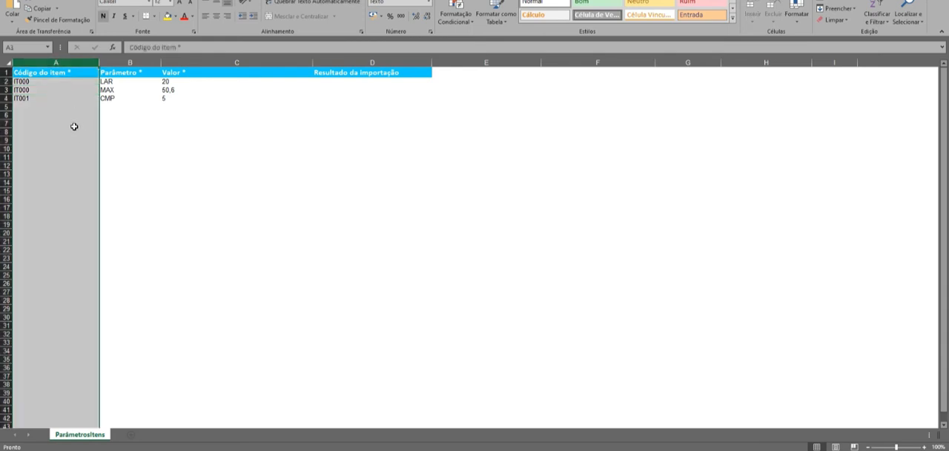
pyautogui.click(74, 127)
pyautogui.click(53, 90)
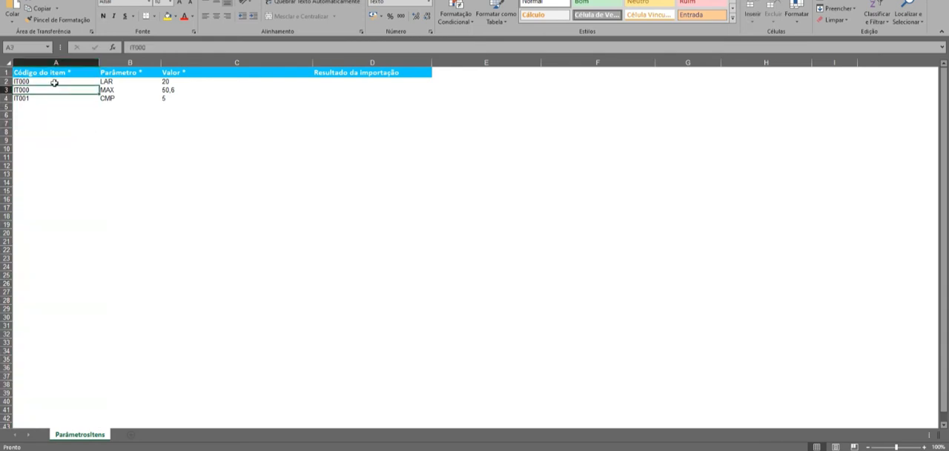
pyautogui.click(126, 62)
pyautogui.click(129, 97)
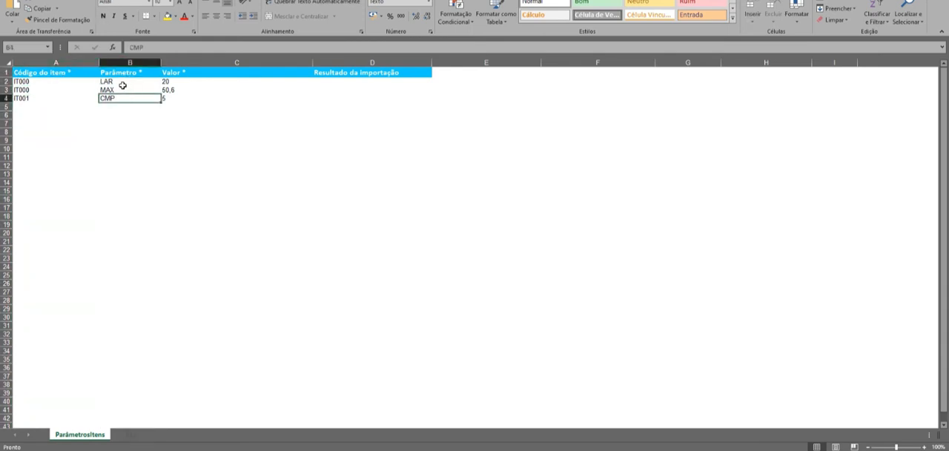
pyautogui.click(223, 82)
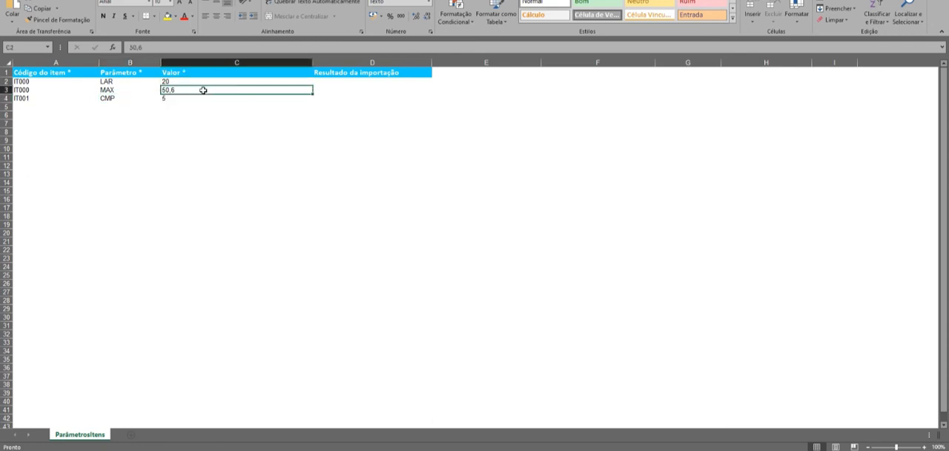
pyautogui.click(371, 87)
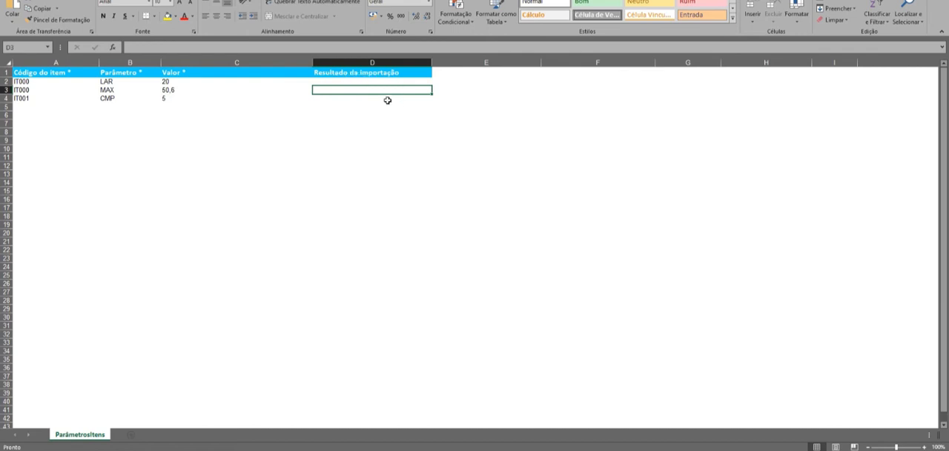
pyautogui.click(379, 124)
pyautogui.click(369, 92)
# Review the template's example rows for items IT000 and IT001, comparing their parameter codes and values
pyautogui.click(26, 82)
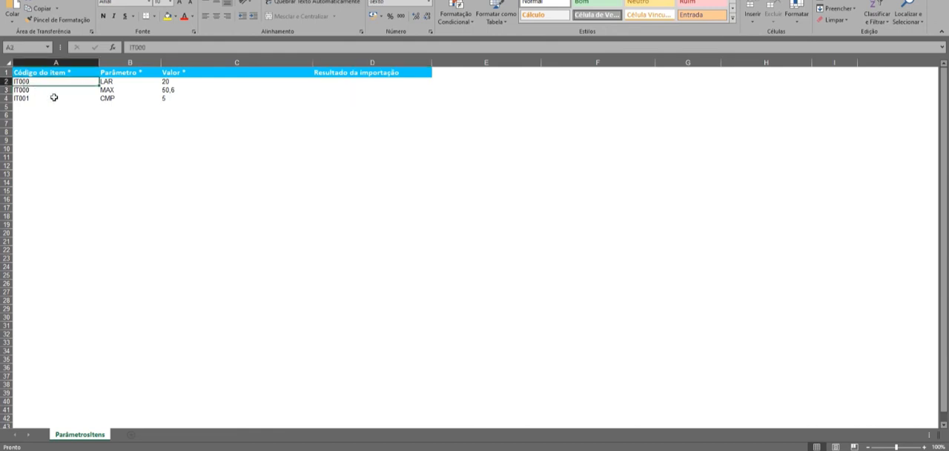
pyautogui.click(117, 83)
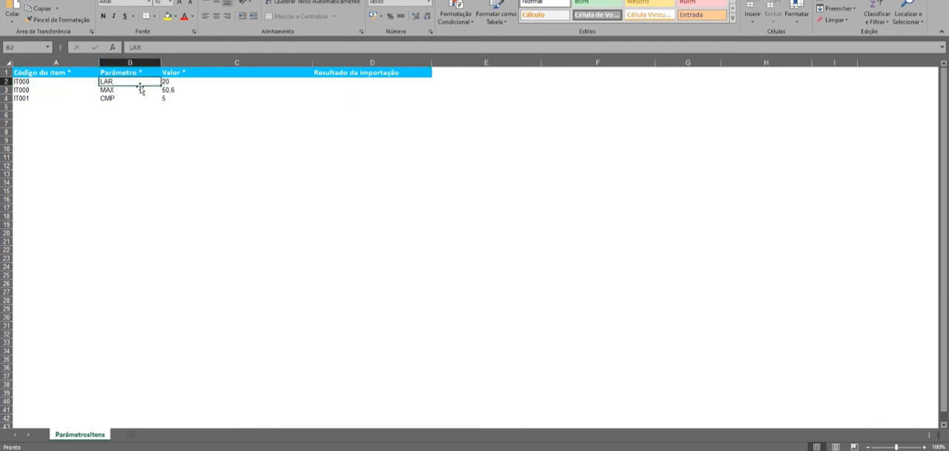
pyautogui.click(175, 81)
pyautogui.hotkey('alt', 'Tab')
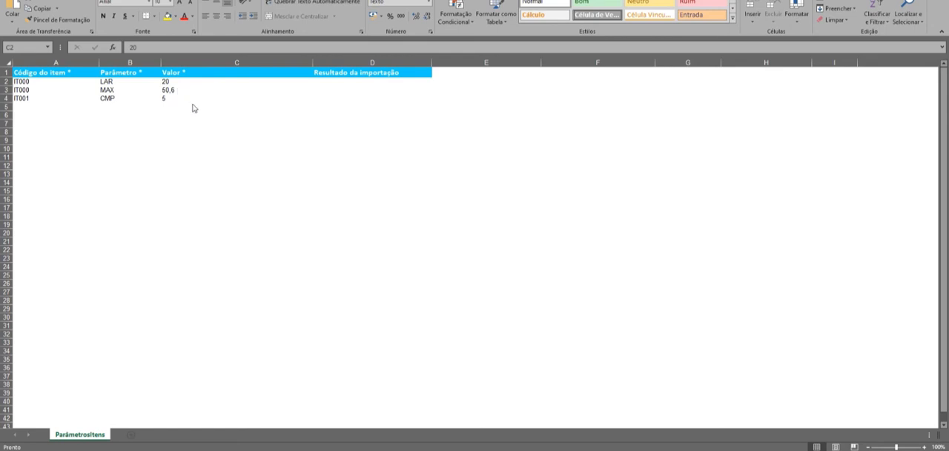
pyautogui.hotkey('alt', 'Tab')
pyautogui.click(186, 97)
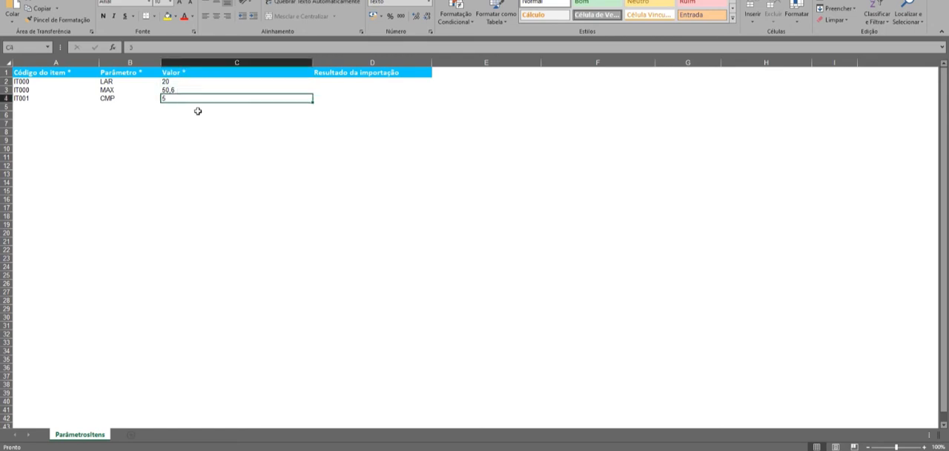
pyautogui.click(196, 89)
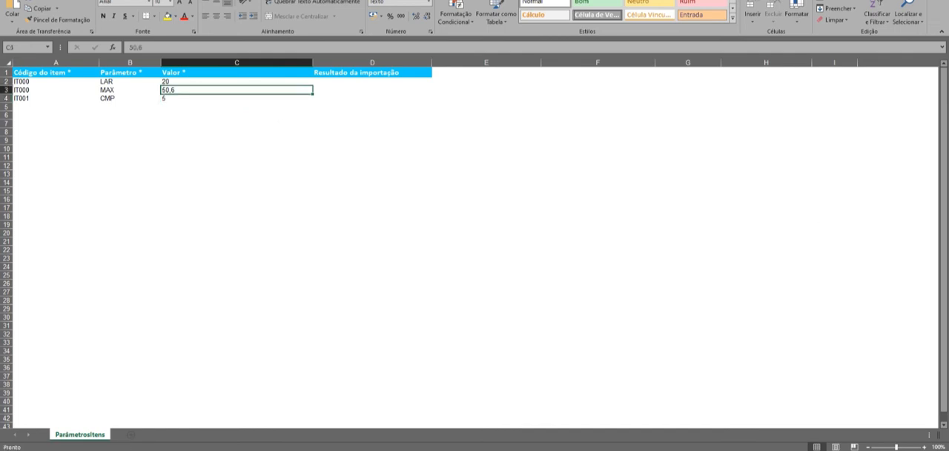
pyautogui.hotkey('alt', 'Tab')
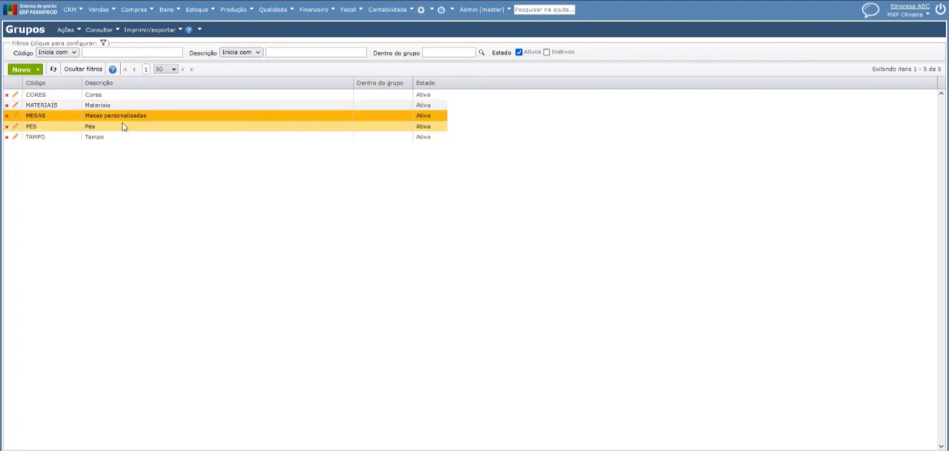
# Locate the group action that generates the grid group's items (Gerar itens do grupo-grade)
pyautogui.click(65, 31)
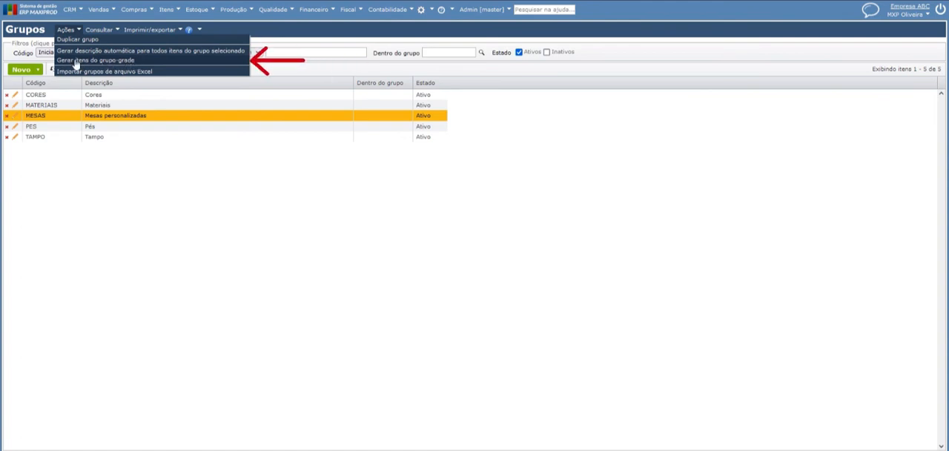
pyautogui.click(71, 107)
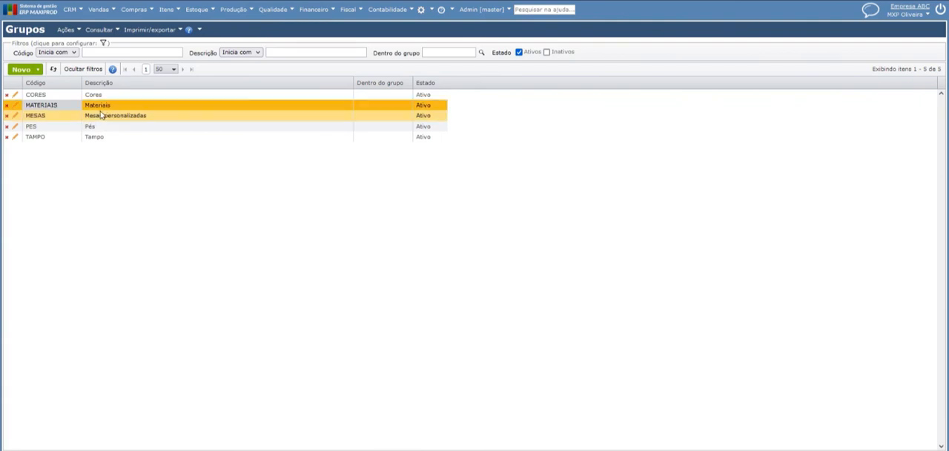
pyautogui.click(67, 30)
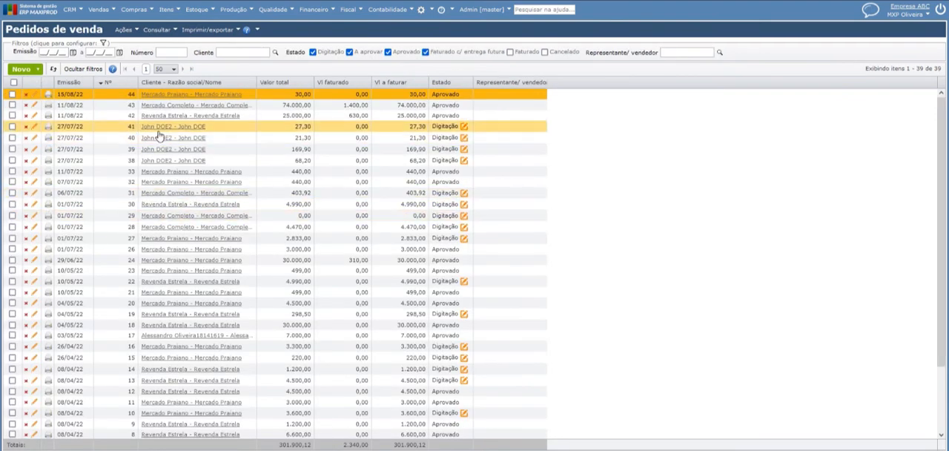
# Display the sales orders and open the most recent order in the Digitação state
pyautogui.click(100, 10)
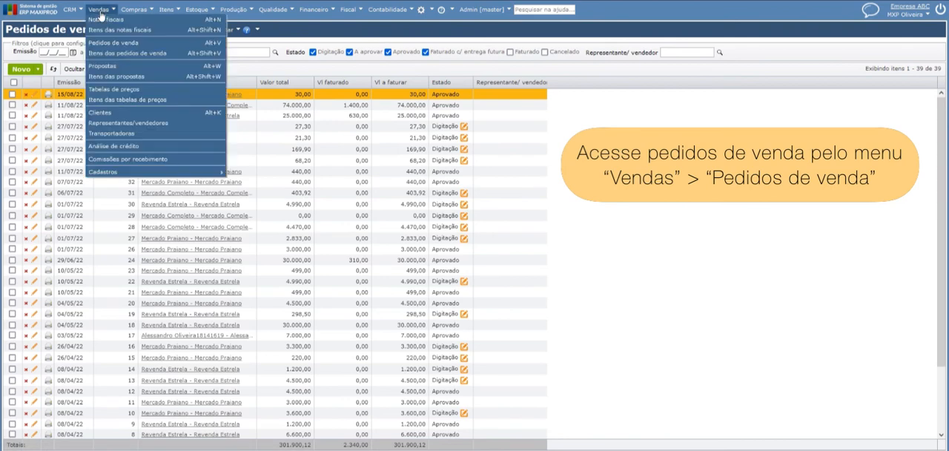
pyautogui.click(102, 44)
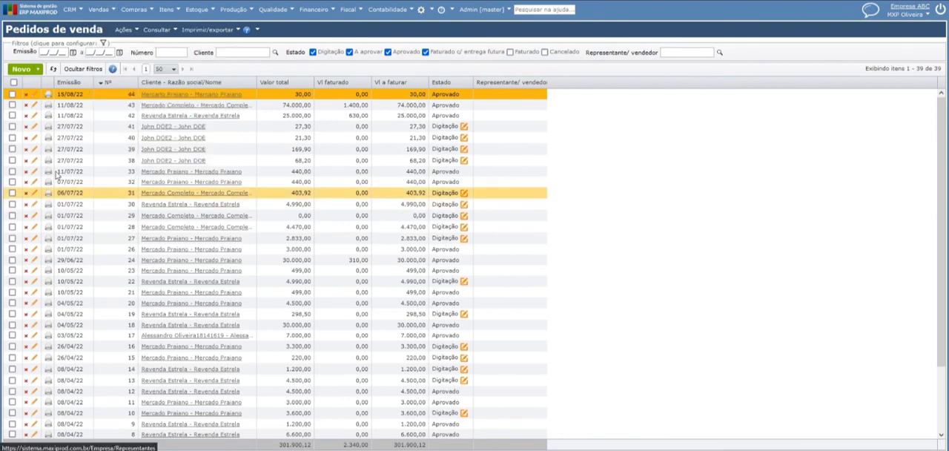
pyautogui.doubleClick(104, 132)
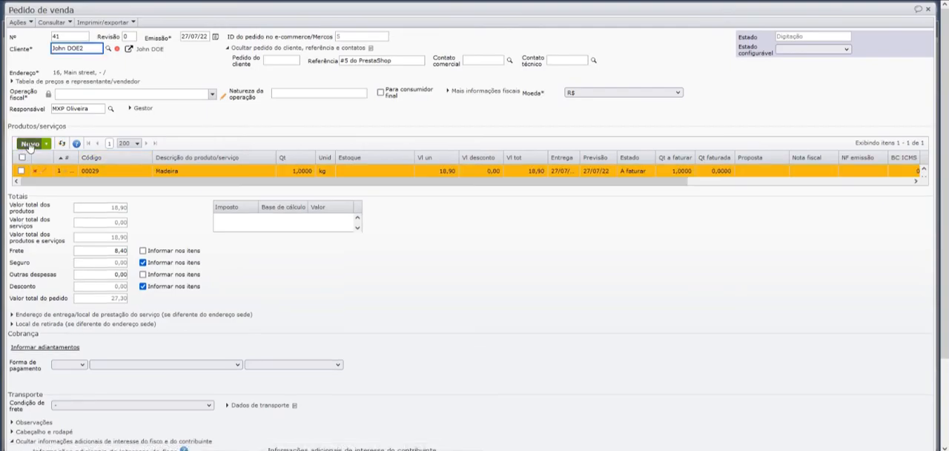
# Set the order's fiscal operation to 5101 - Venda de produção do estabelecimento and apply it to the order's items
pyautogui.click(29, 144)
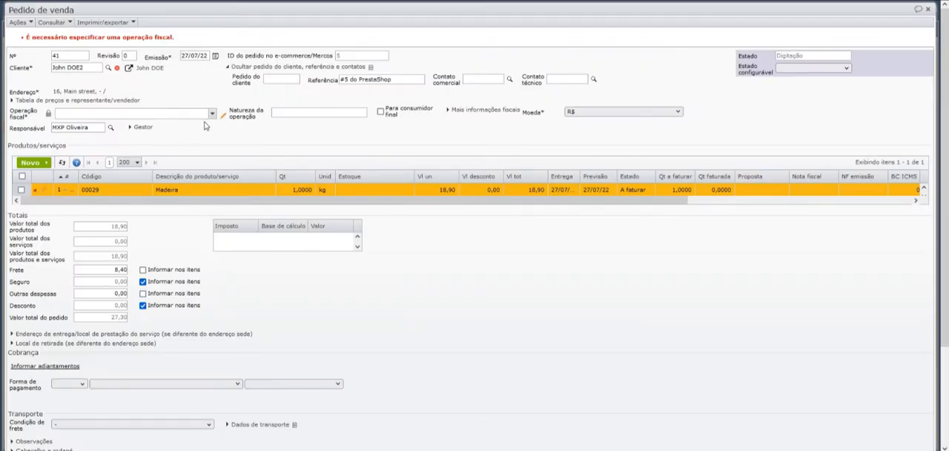
pyautogui.click(212, 113)
pyautogui.click(185, 124)
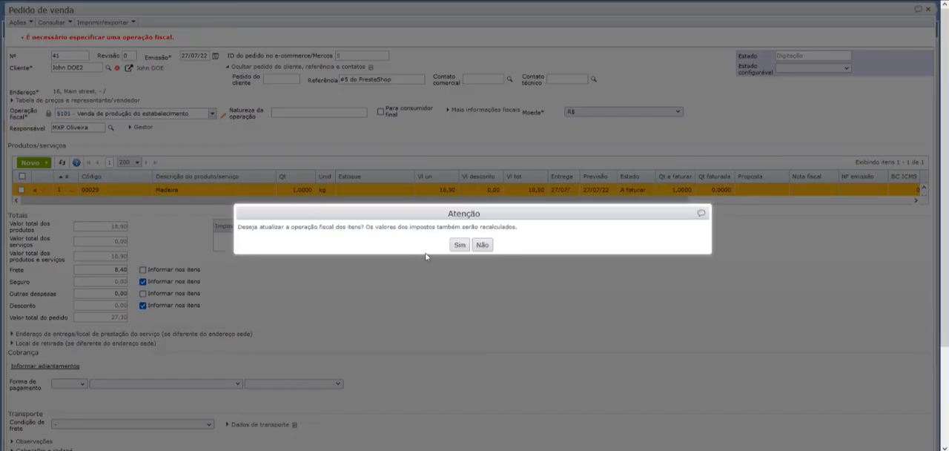
pyautogui.click(460, 244)
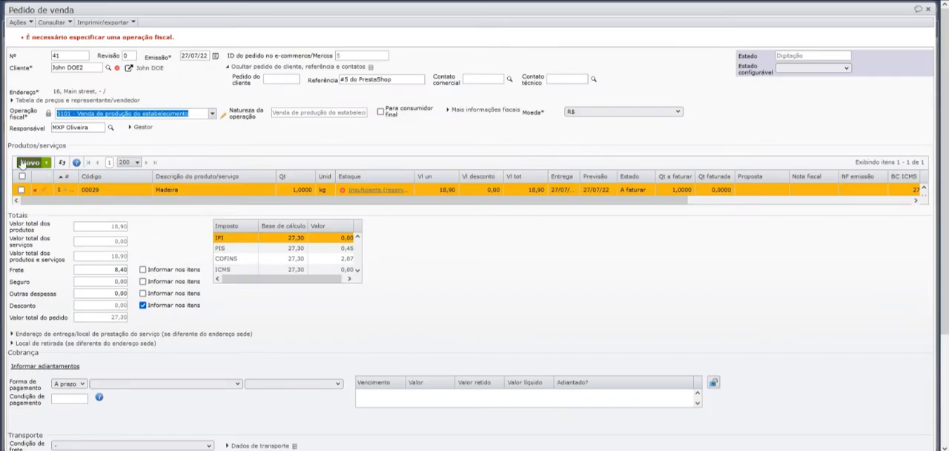
# Start a new item in the order's products and services and view the full item list for its code, closing it without a selection
pyautogui.click(23, 162)
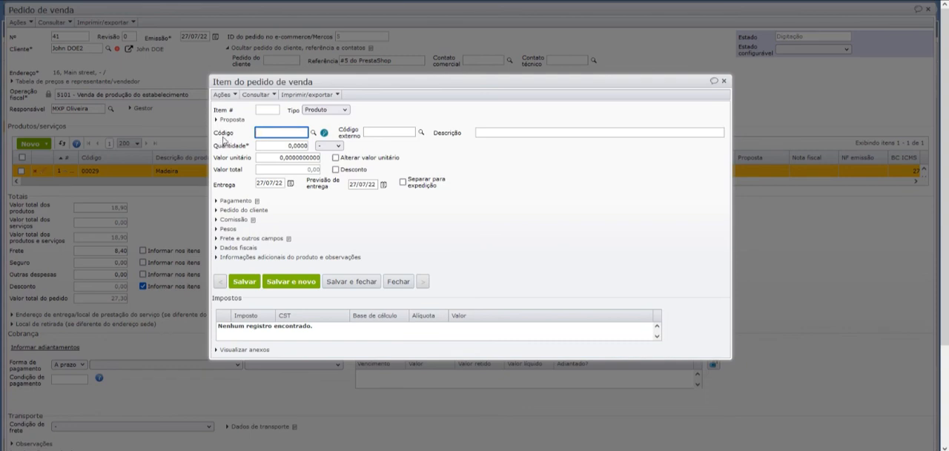
pyautogui.click(313, 133)
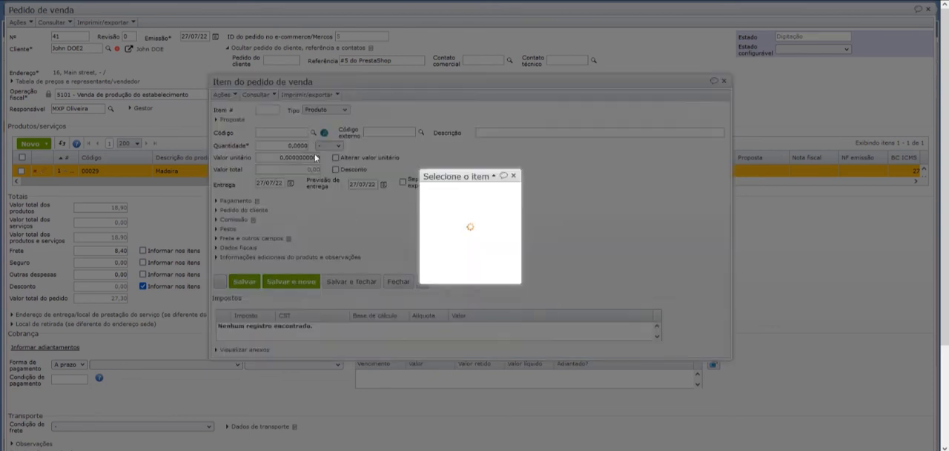
pyautogui.click(156, 80)
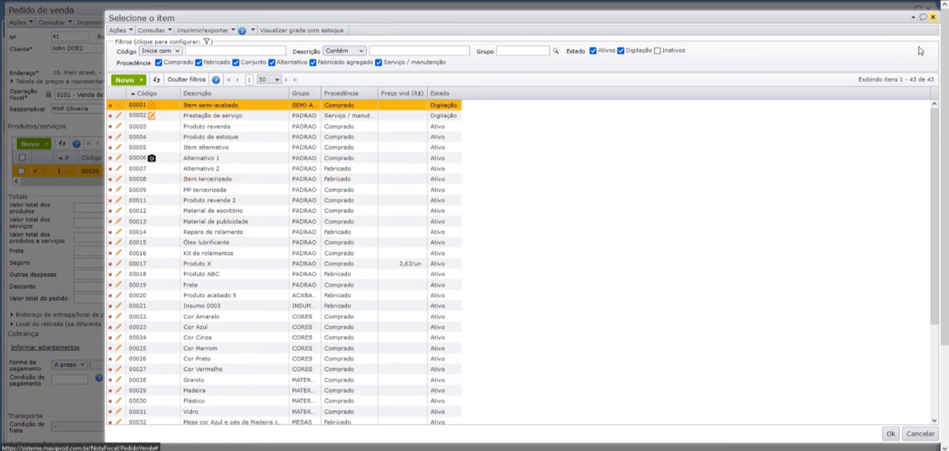
pyautogui.click(933, 17)
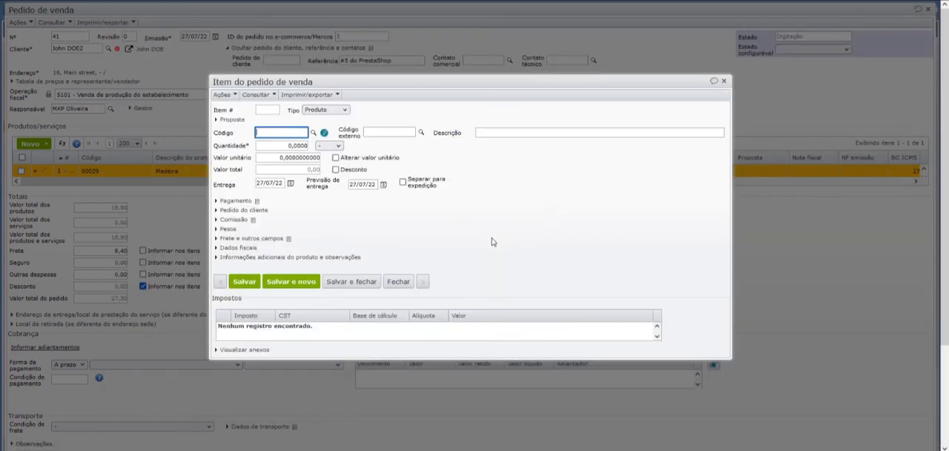
# Look up the new order item's code by grid group, choosing MESAS (Mesas personalizadas) to list its items
pyautogui.click(324, 133)
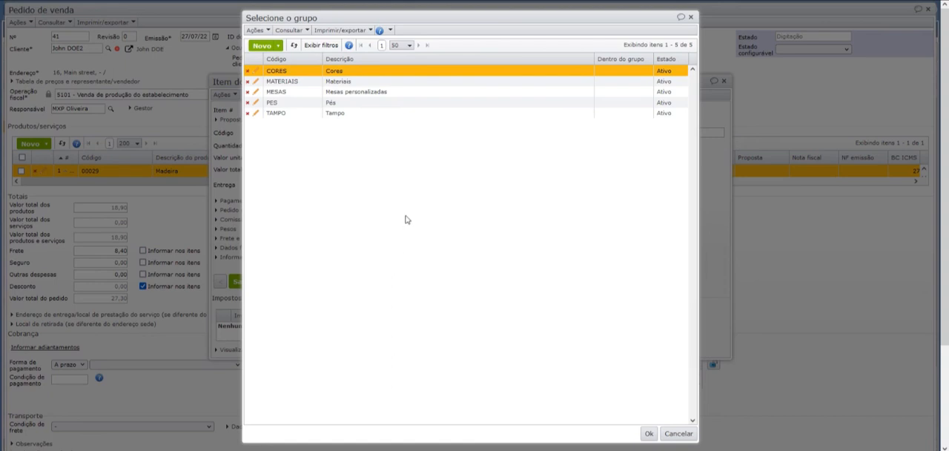
pyautogui.click(350, 92)
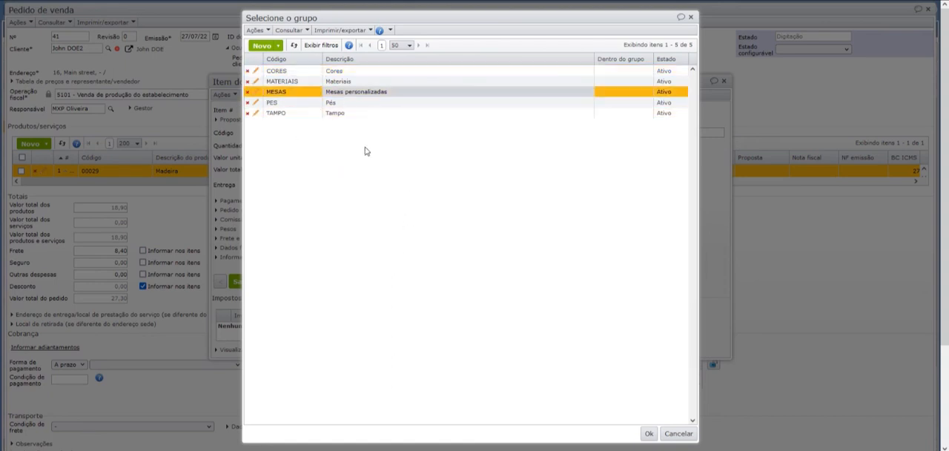
pyautogui.doubleClick(353, 93)
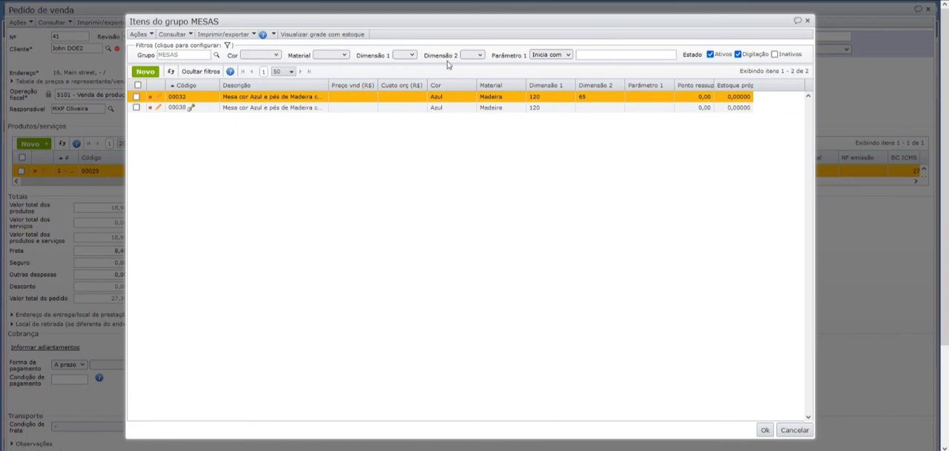
# Filter the MESAS items by Cor Amarelo, Material Granito, Dimensão 1 120 and Dimensão 2 65, and move the list to uncover the order item form
pyautogui.click(259, 55)
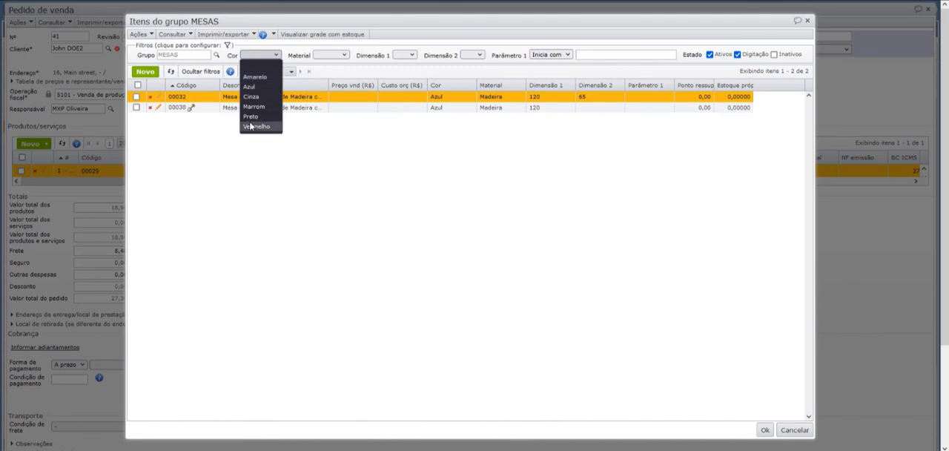
pyautogui.click(257, 77)
pyautogui.click(330, 54)
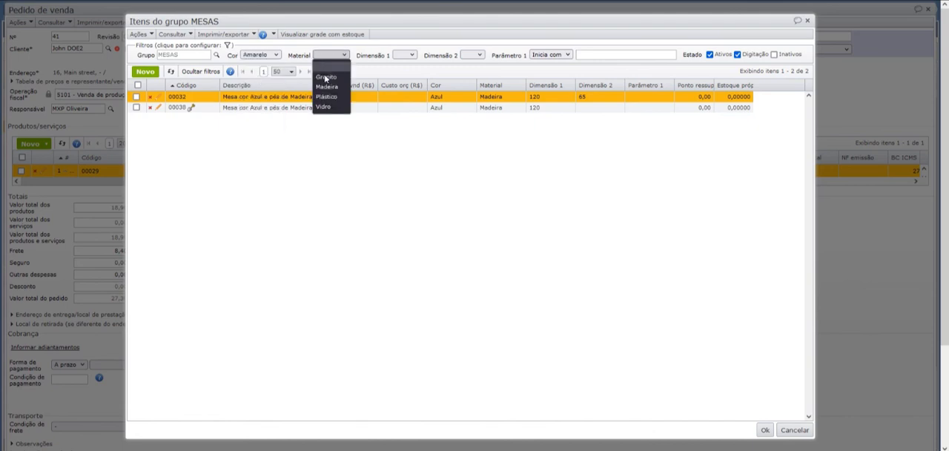
pyautogui.click(327, 78)
pyautogui.click(396, 55)
pyautogui.click(401, 77)
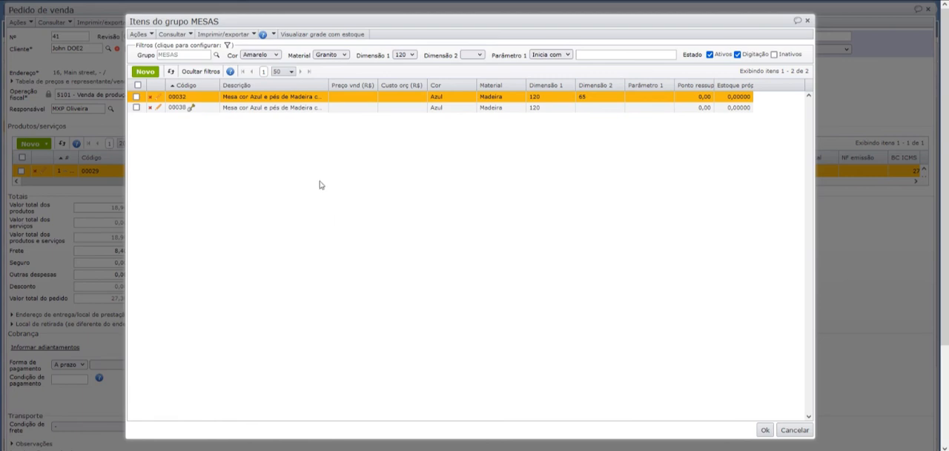
pyautogui.click(259, 54)
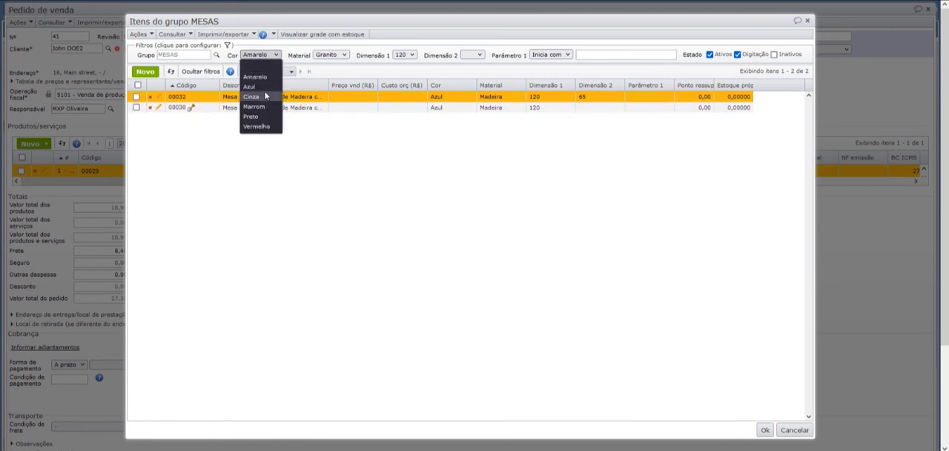
pyautogui.click(263, 80)
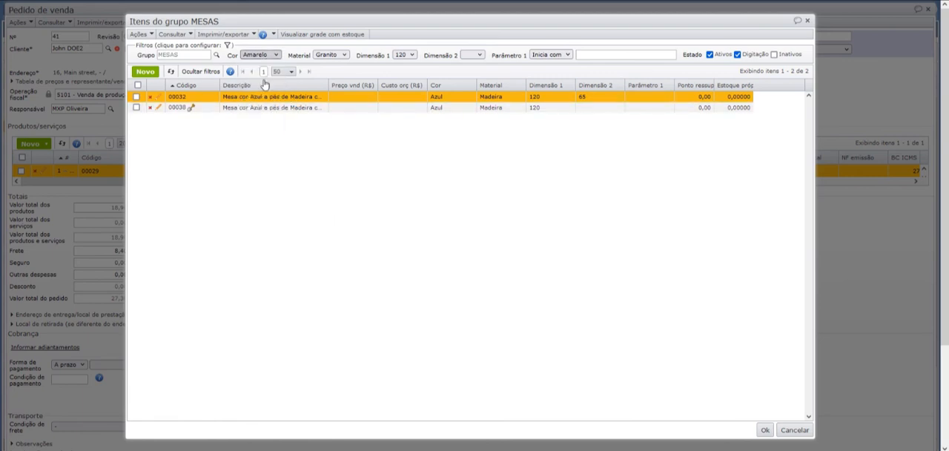
pyautogui.click(474, 55)
pyautogui.click(476, 101)
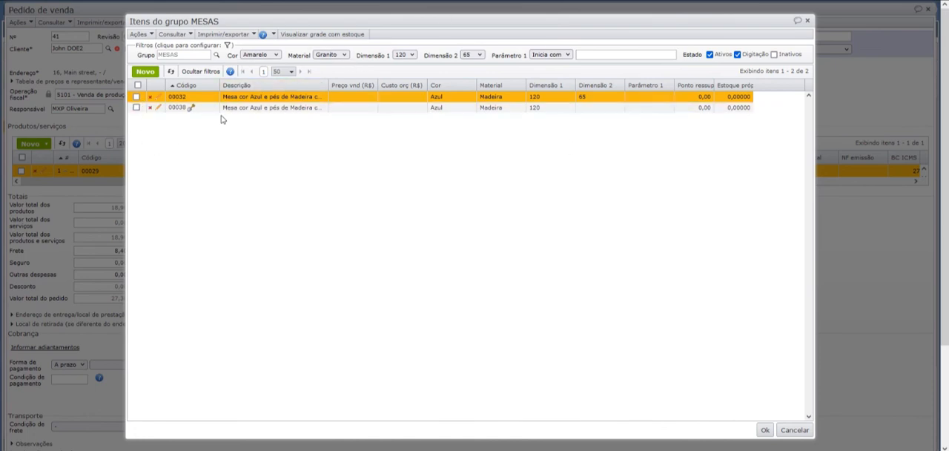
pyautogui.moveTo(727, 22); pyautogui.dragTo(740, 150)
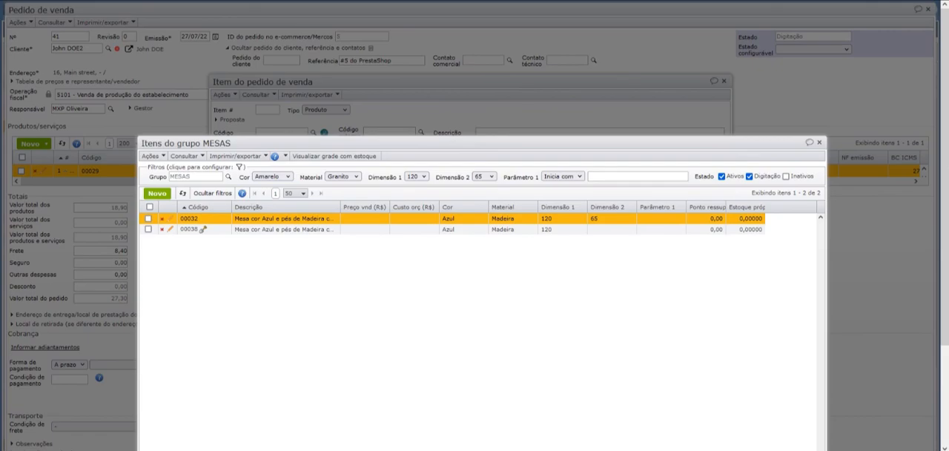